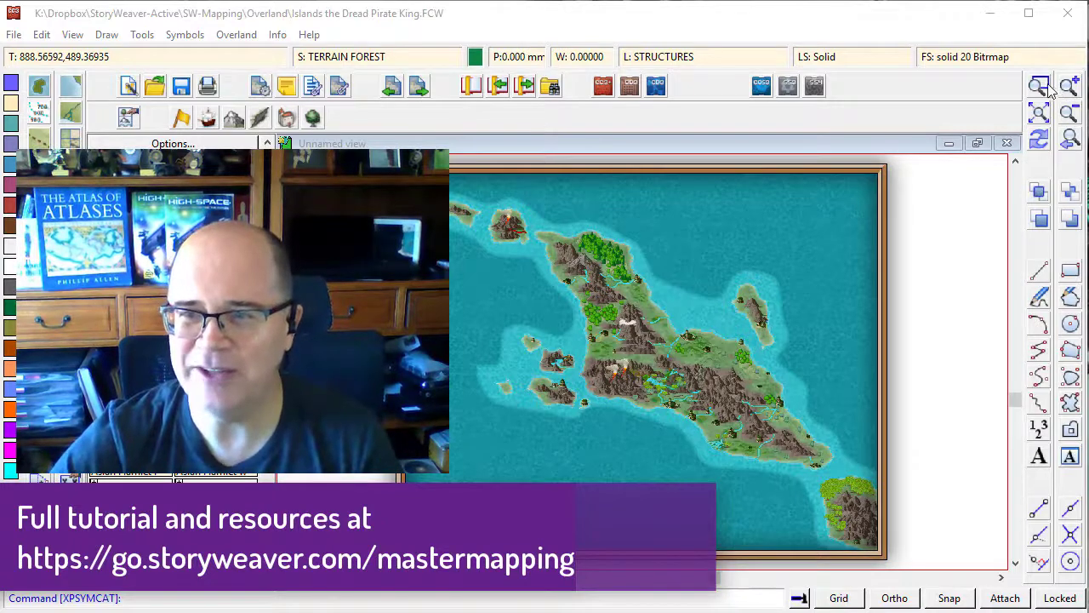
# Zoom in on the middle of the island's southern coast, then shift the view slightly right
pyautogui.click(586, 349)
pyautogui.click(819, 476)
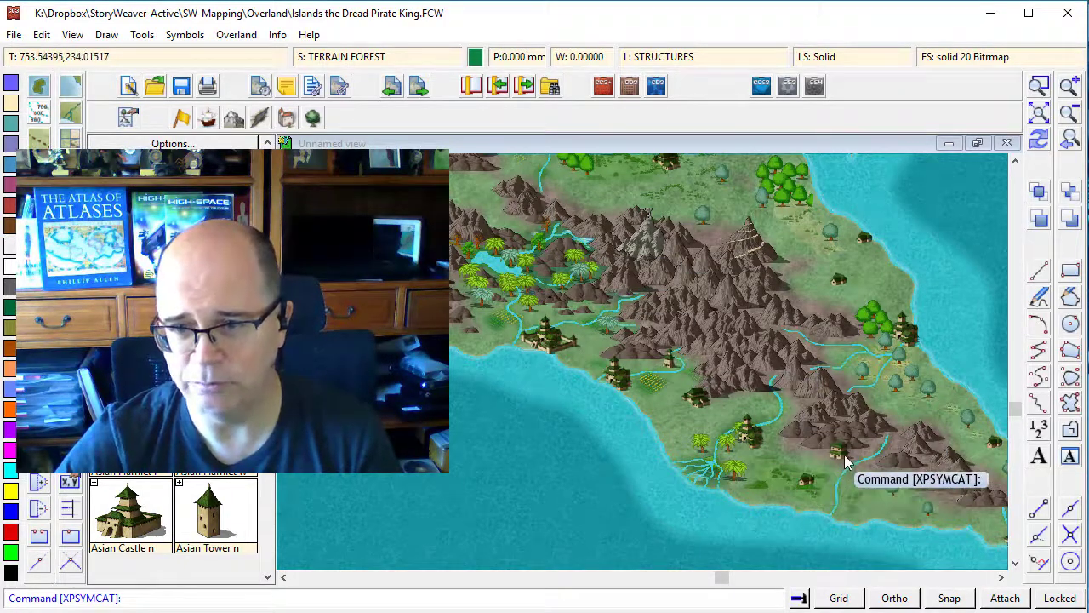
pyautogui.click(1001, 576)
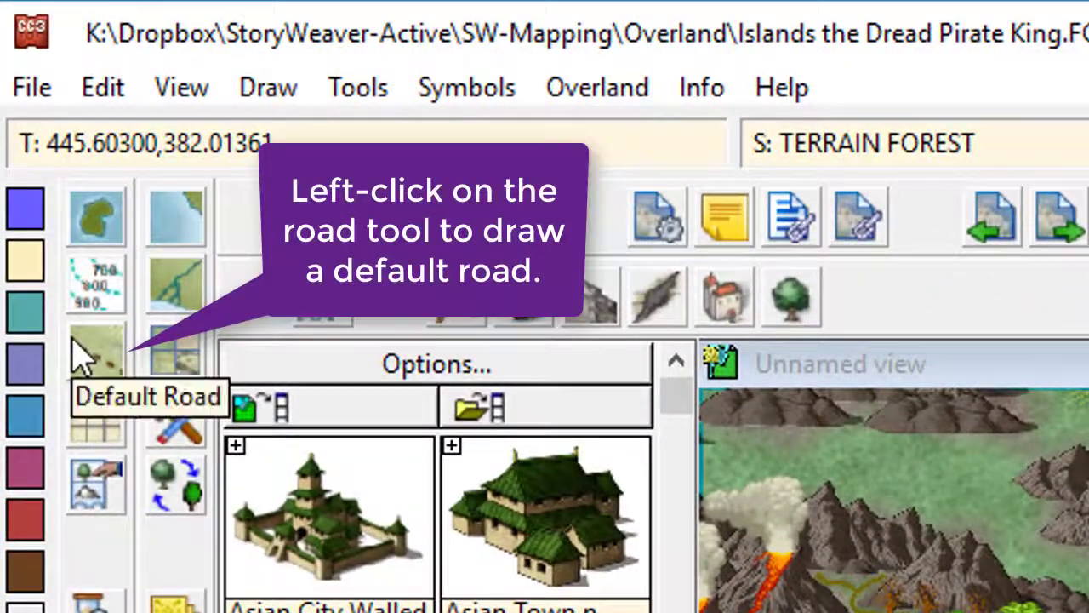
# Draw a trial four-point default road over the sea, then undo it
pyautogui.click(38, 143)
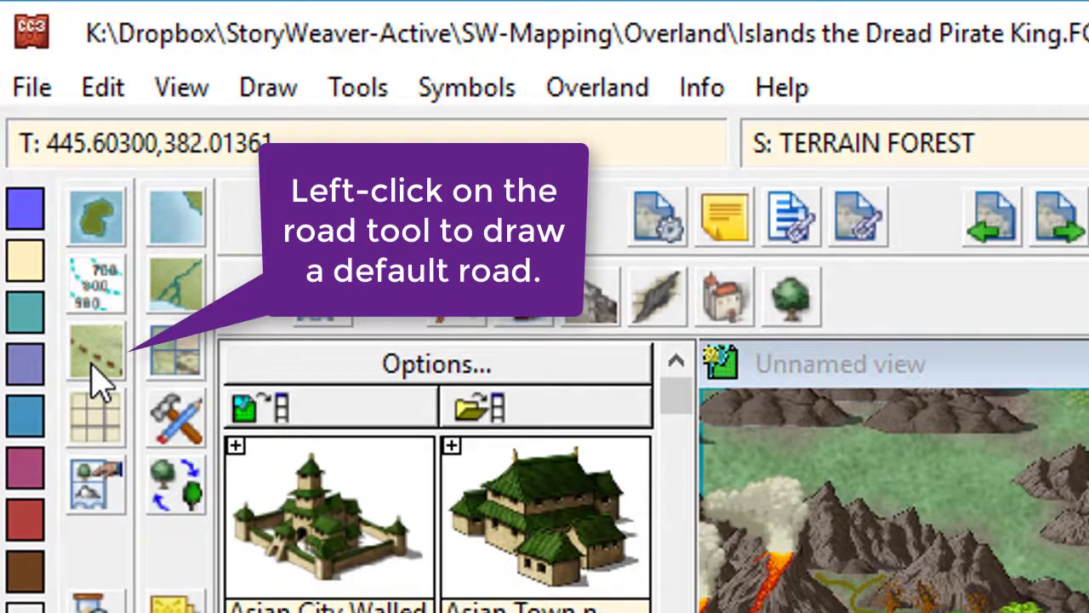
pyautogui.click(95, 366)
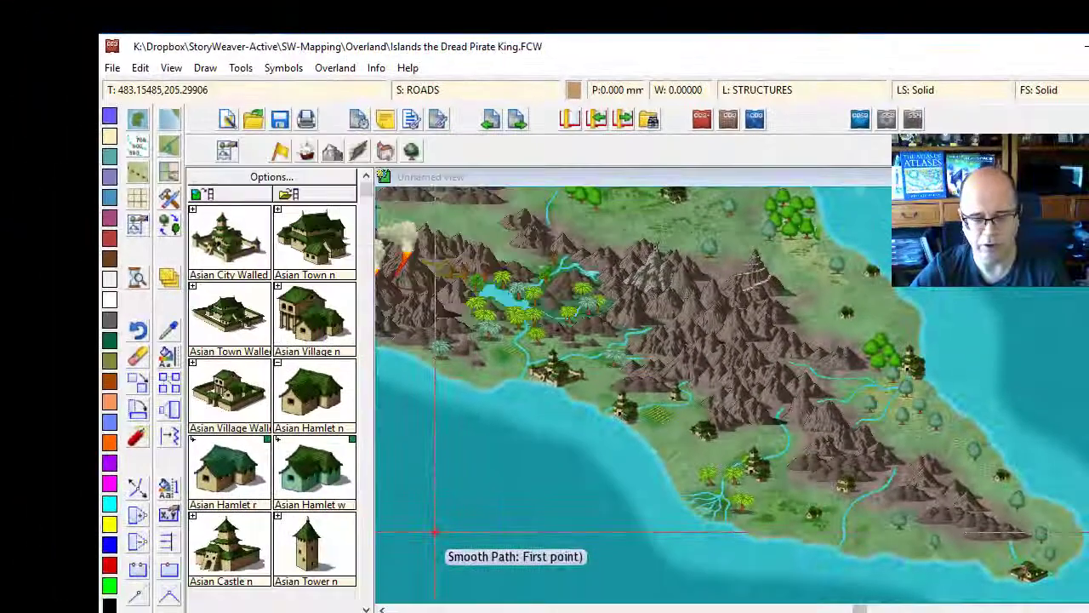
pyautogui.click(434, 532)
pyautogui.click(511, 486)
pyautogui.click(571, 516)
pyautogui.click(576, 565)
pyautogui.rightClick(576, 564)
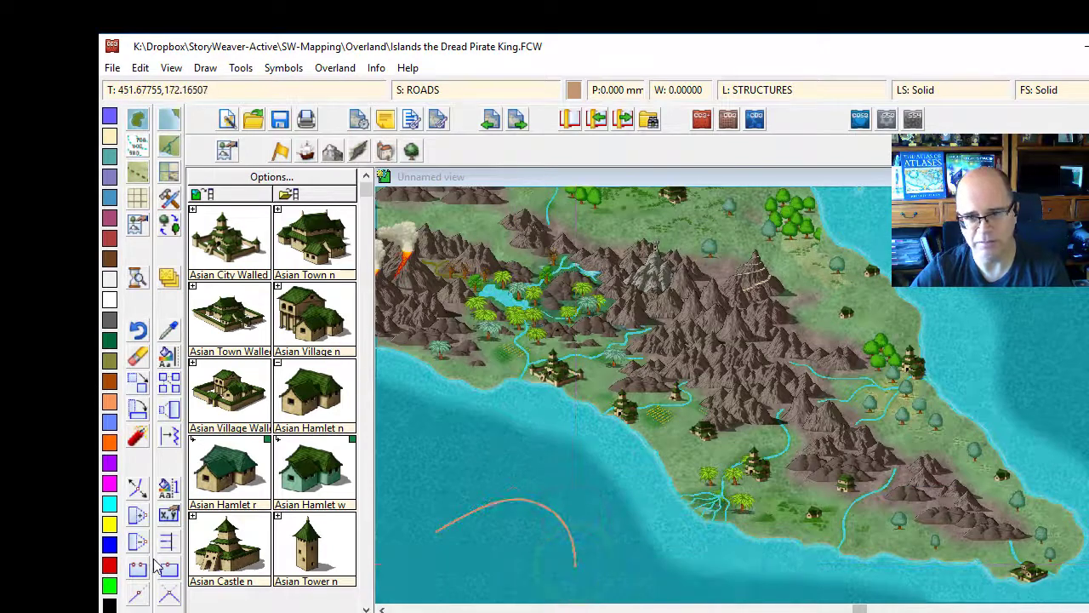
pyautogui.hotkey('ctrl', 'z')
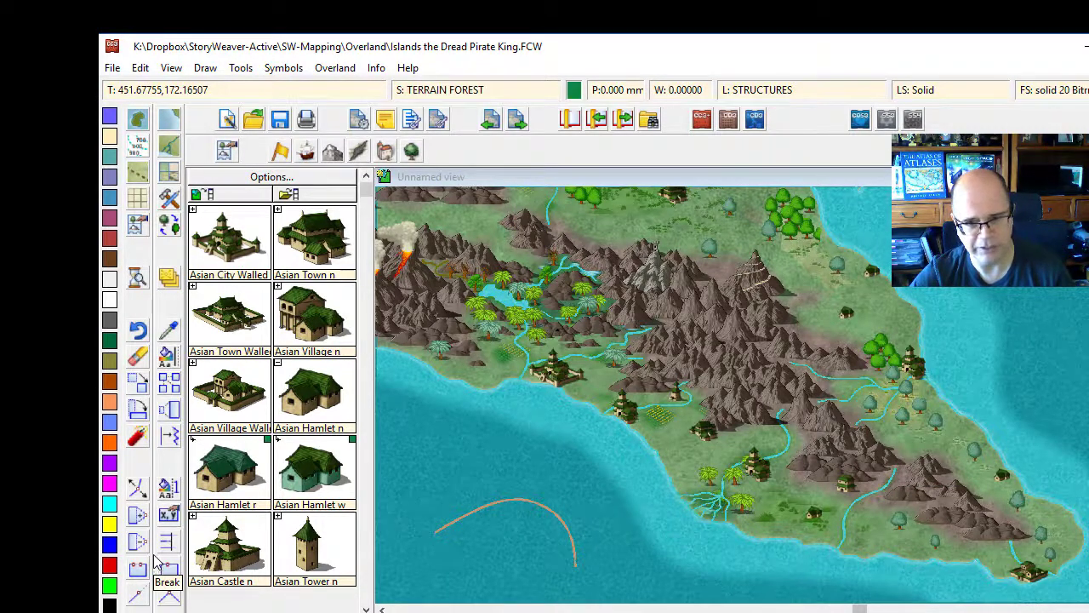
# Try the Road, Double dash style, cancel it, and pick another road style to draw with
pyautogui.rightClick(139, 180)
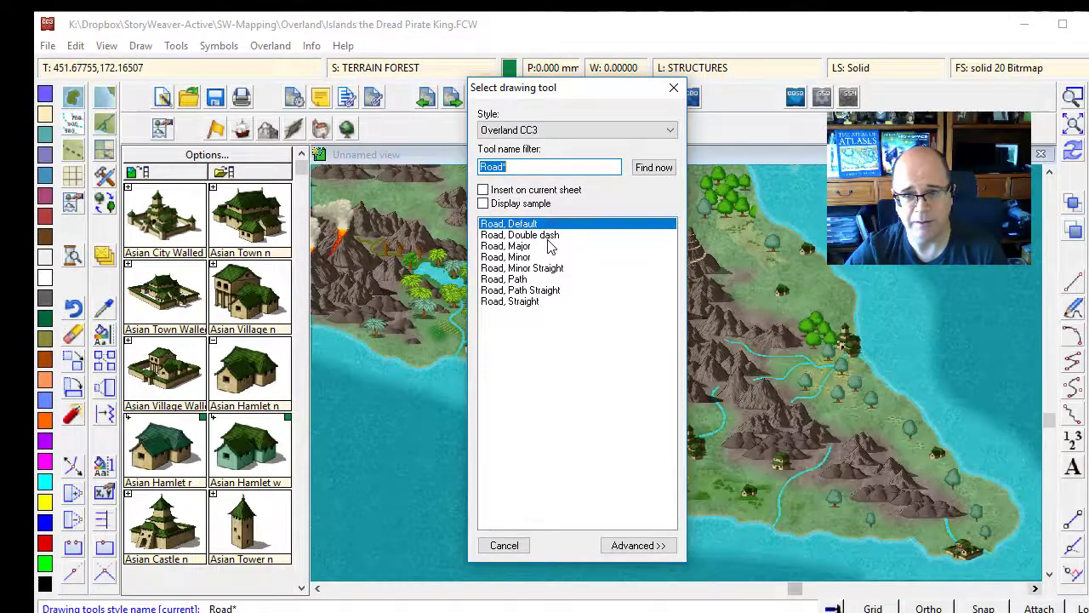
pyautogui.click(669, 261)
pyautogui.doubleClick(551, 235)
pyautogui.click(355, 484)
pyautogui.rightClick(425, 477)
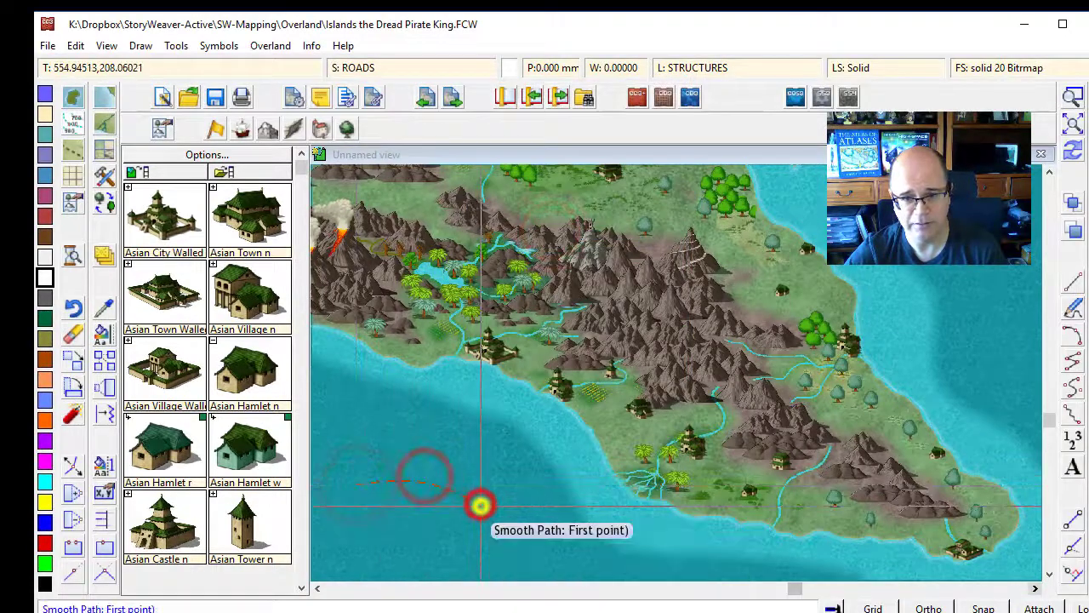
pyautogui.rightClick(467, 549)
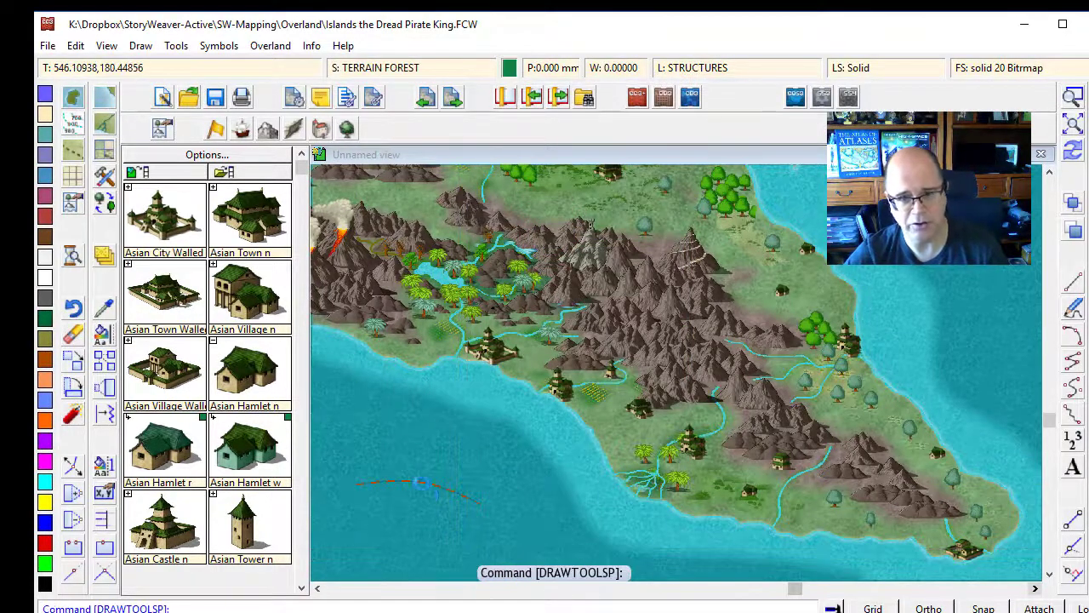
pyautogui.click(74, 150)
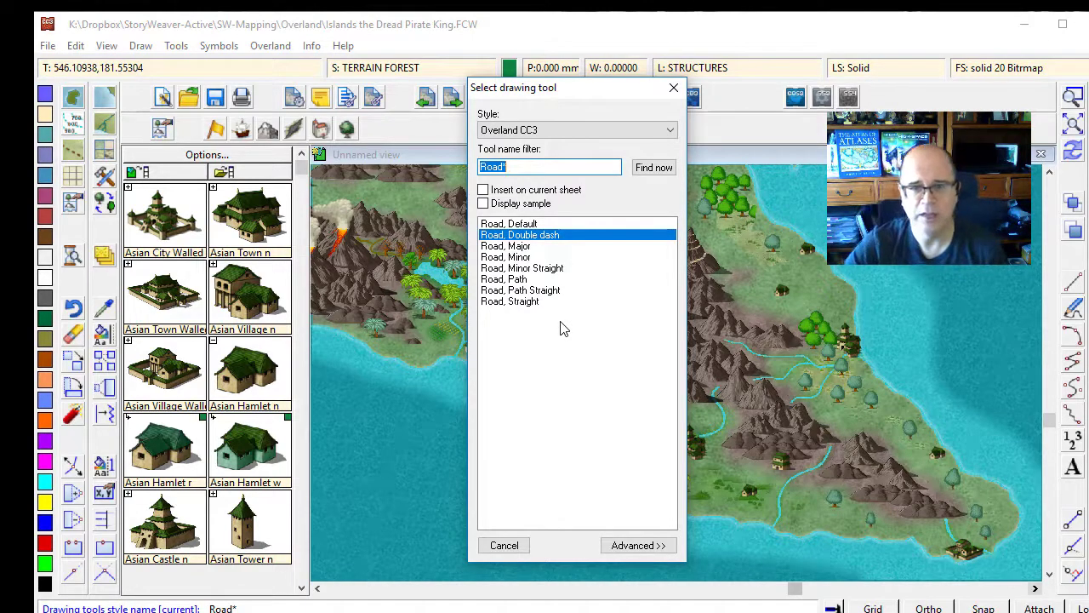
pyautogui.doubleClick(535, 223)
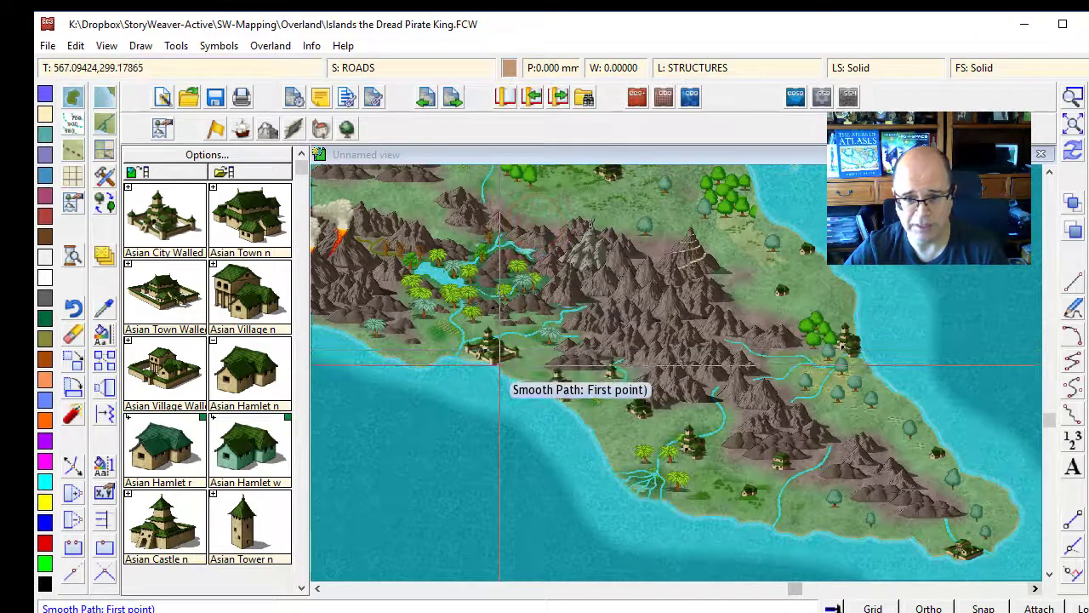
# Draw a brown road from the walled city east along the coast through the next villages
pyautogui.click(492, 354)
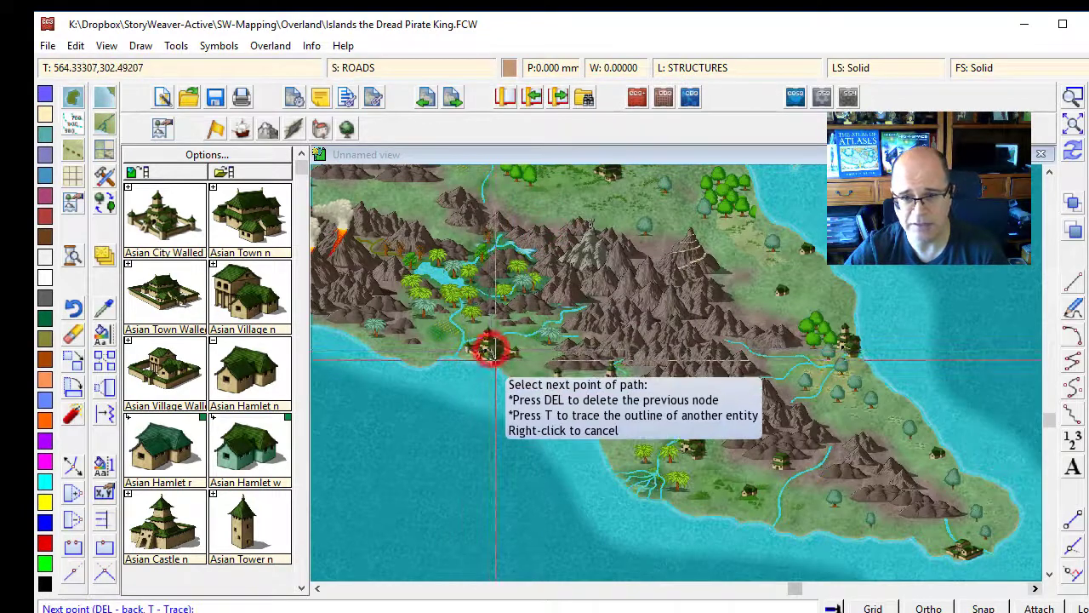
pyautogui.click(515, 366)
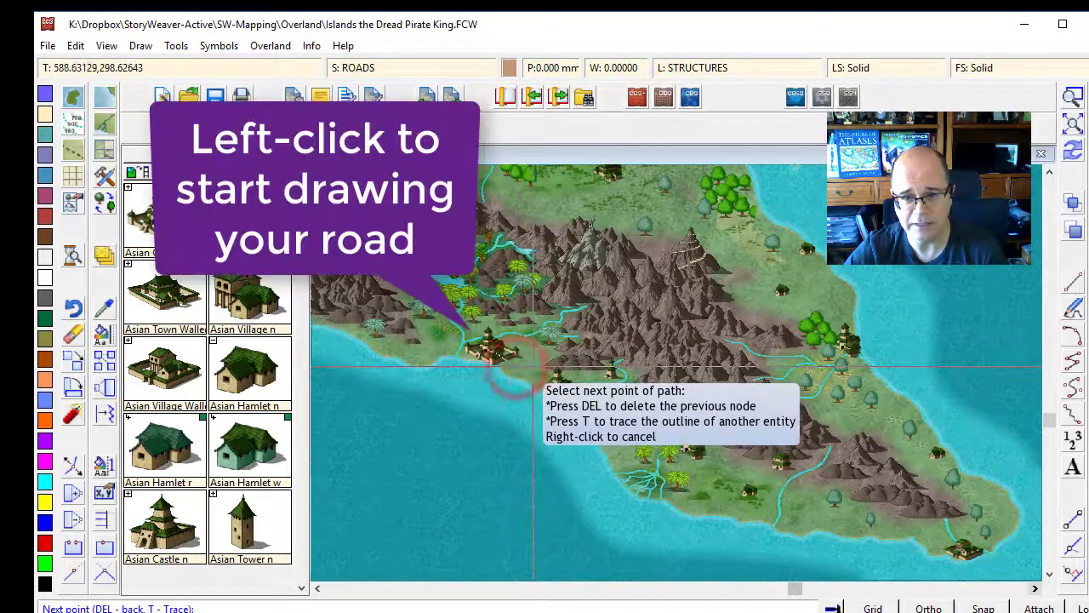
pyautogui.click(532, 366)
pyautogui.click(541, 380)
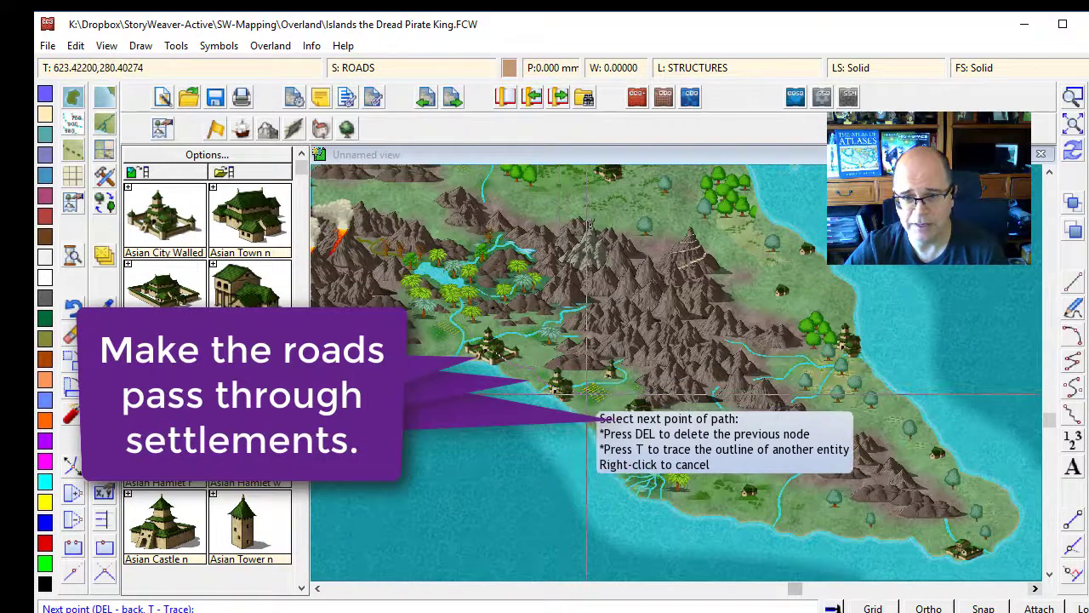
pyautogui.click(587, 391)
pyautogui.click(608, 415)
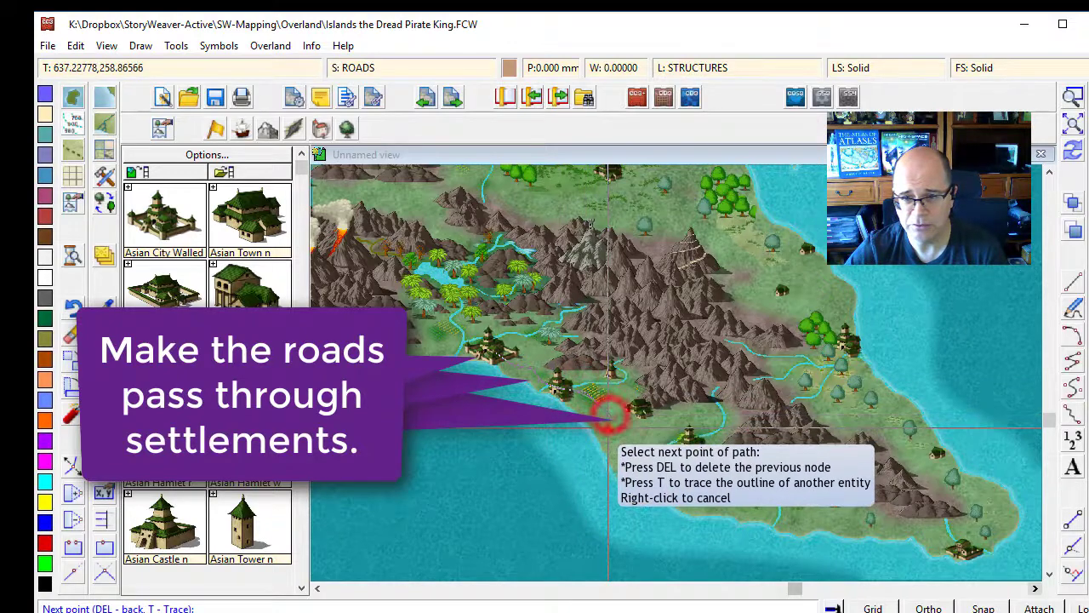
pyautogui.click(631, 422)
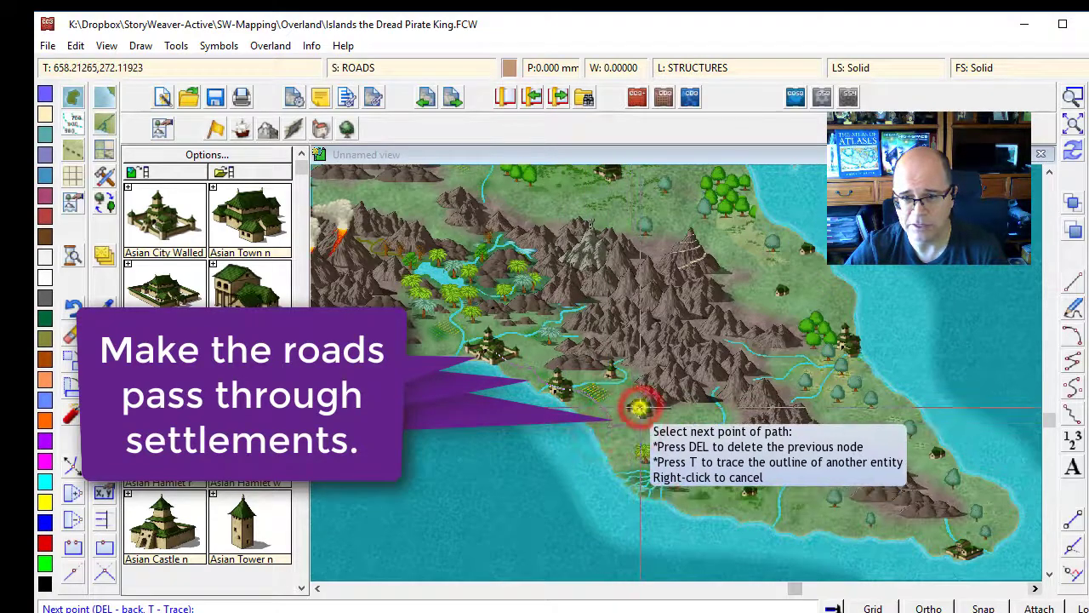
pyautogui.rightClick(638, 408)
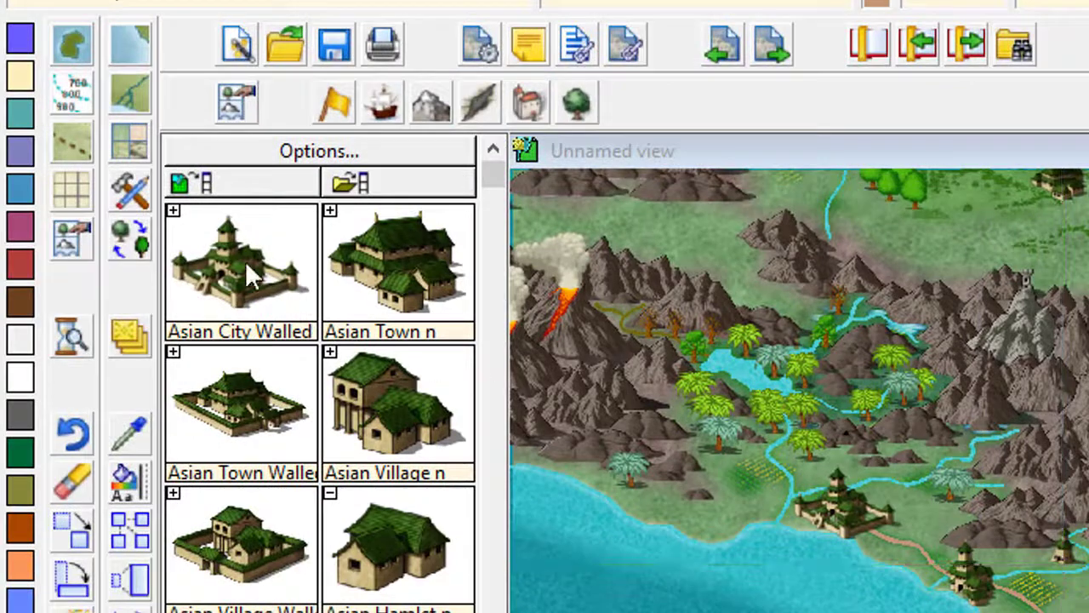
# Draw a short Road, Path dashed footpath from the coastal village inland to a small settlement
pyautogui.rightClick(69, 134)
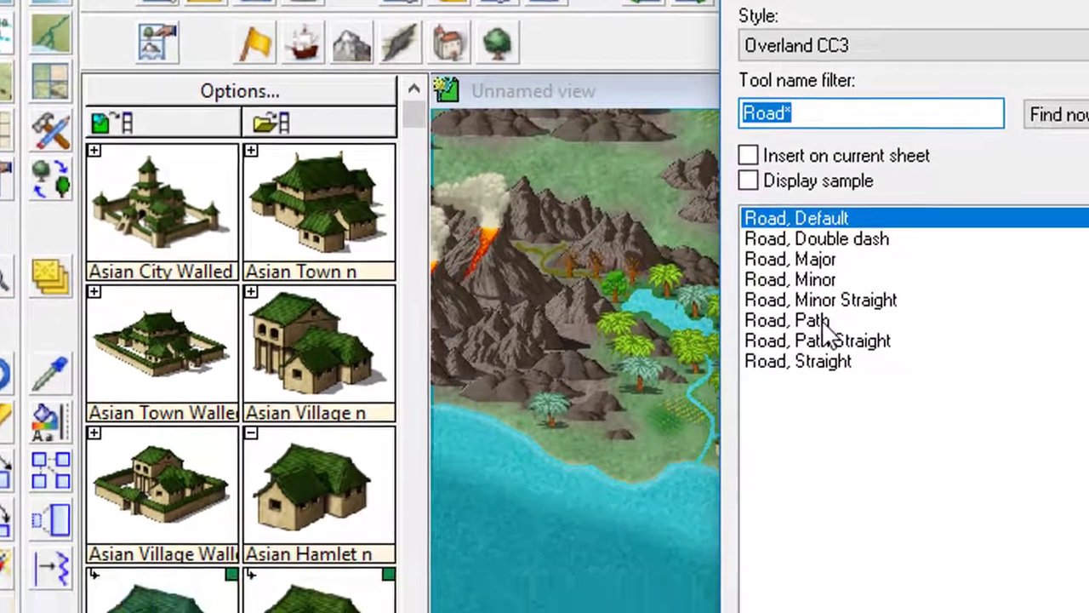
pyautogui.doubleClick(902, 382)
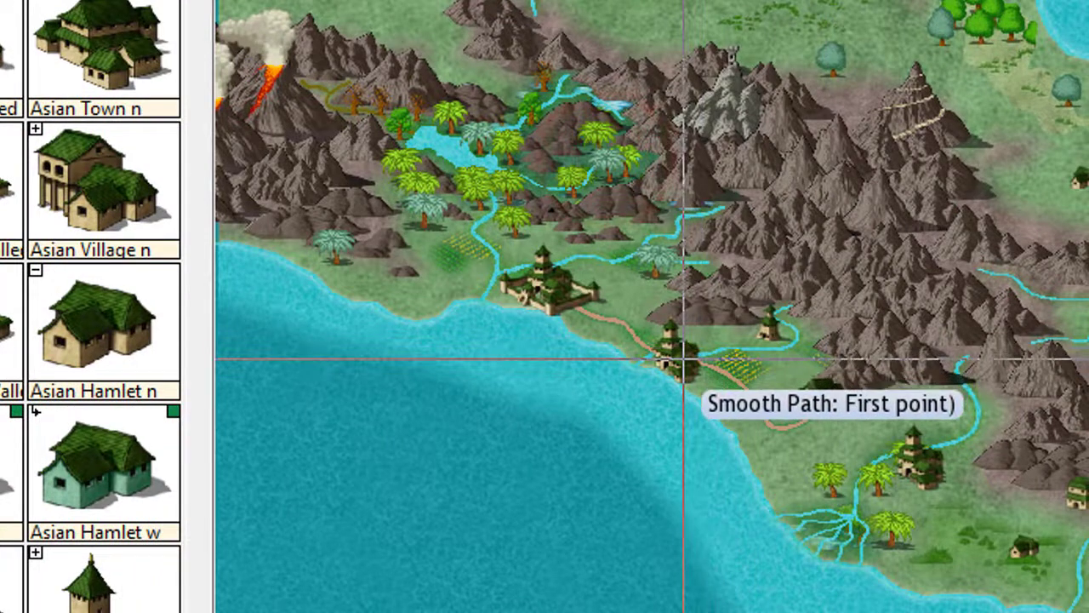
pyautogui.click(667, 348)
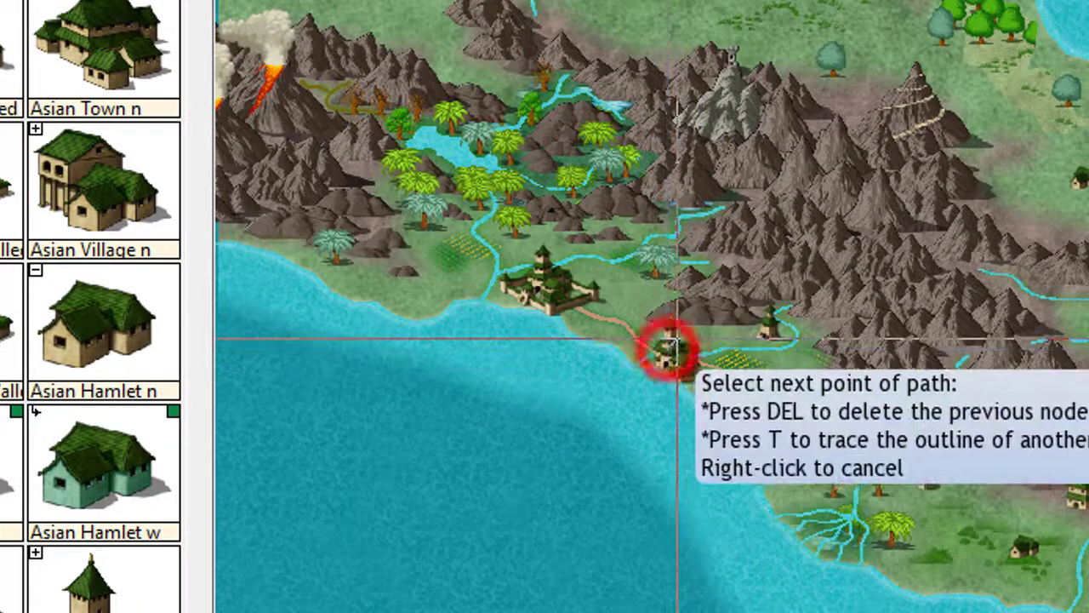
pyautogui.click(768, 333)
pyautogui.rightClick(764, 328)
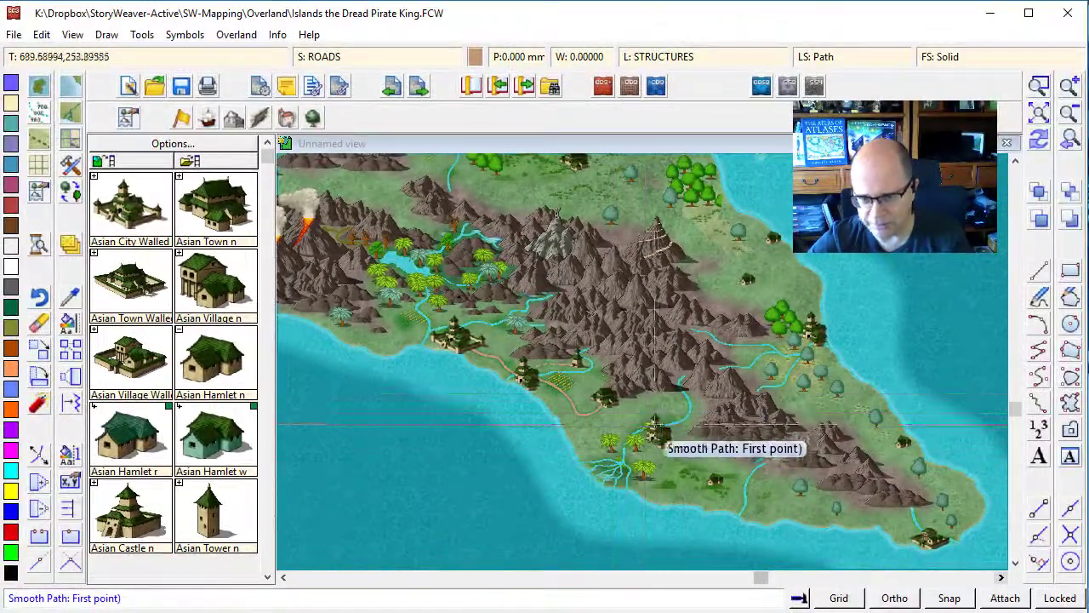
# Choose the Road, Default style and start a road heading southeast from the villages
pyautogui.click(41, 140)
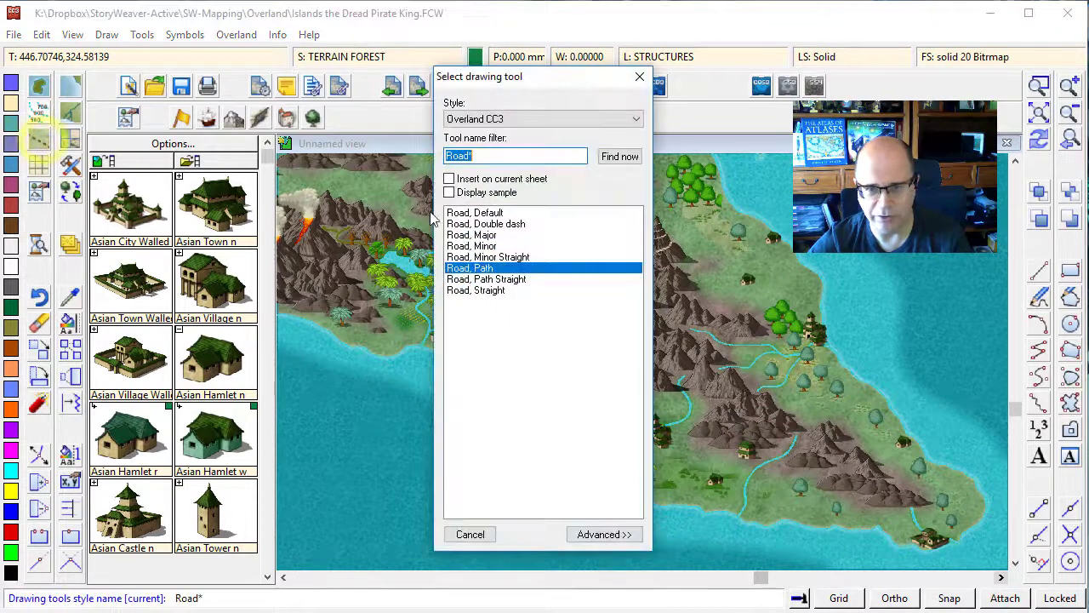
pyautogui.doubleClick(482, 209)
pyautogui.click(613, 401)
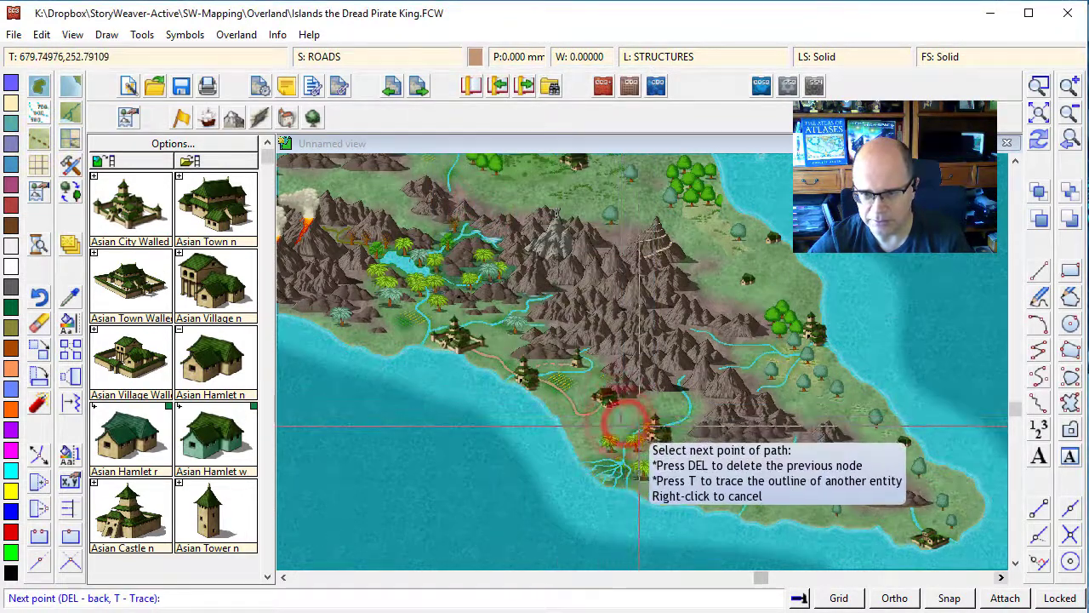
pyautogui.click(655, 432)
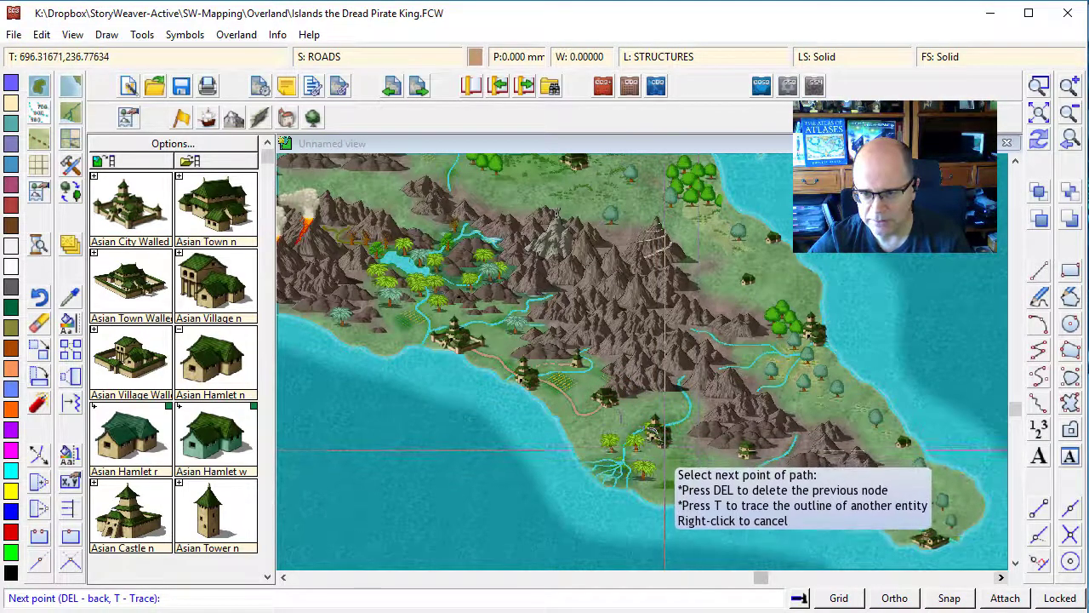
pyautogui.click(685, 471)
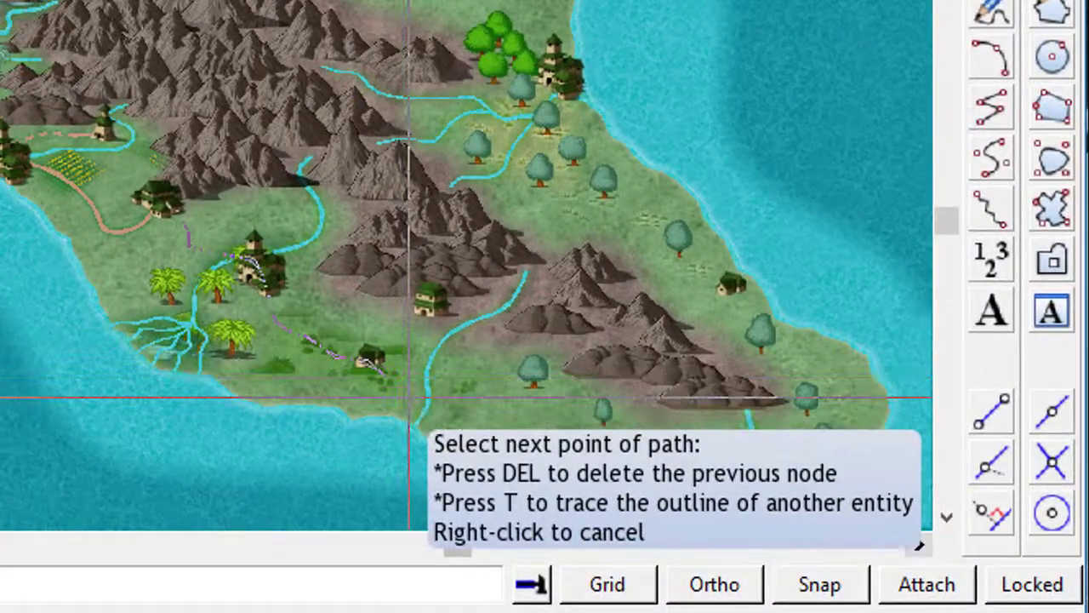
pyautogui.click(734, 500)
# Continue the road along the southern coastline and end it at the southeast-tip settlement
pyautogui.click(426, 401)
pyautogui.click(462, 401)
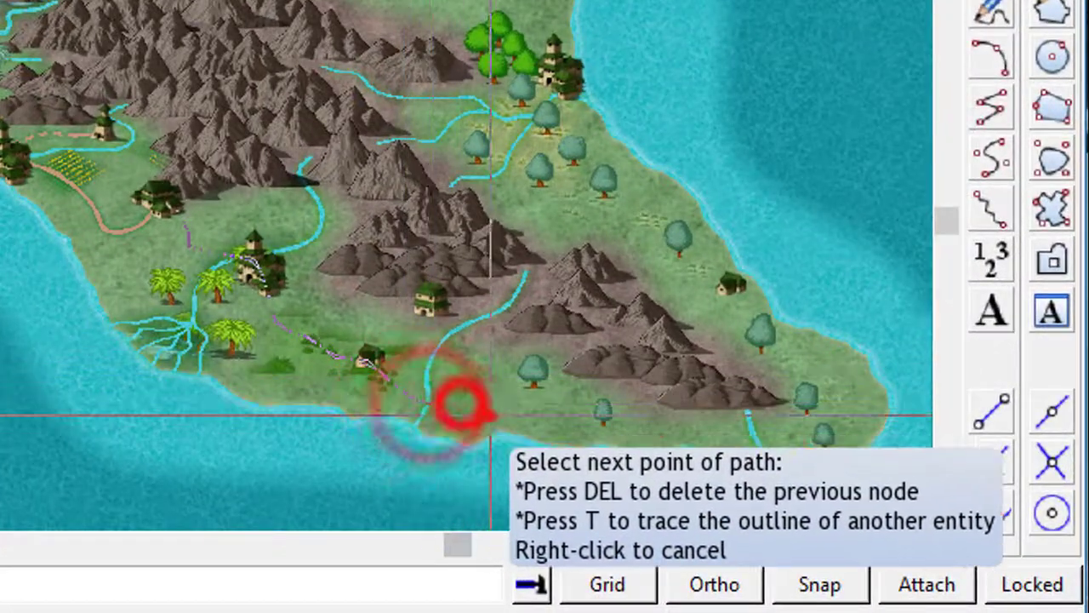
pyautogui.click(486, 409)
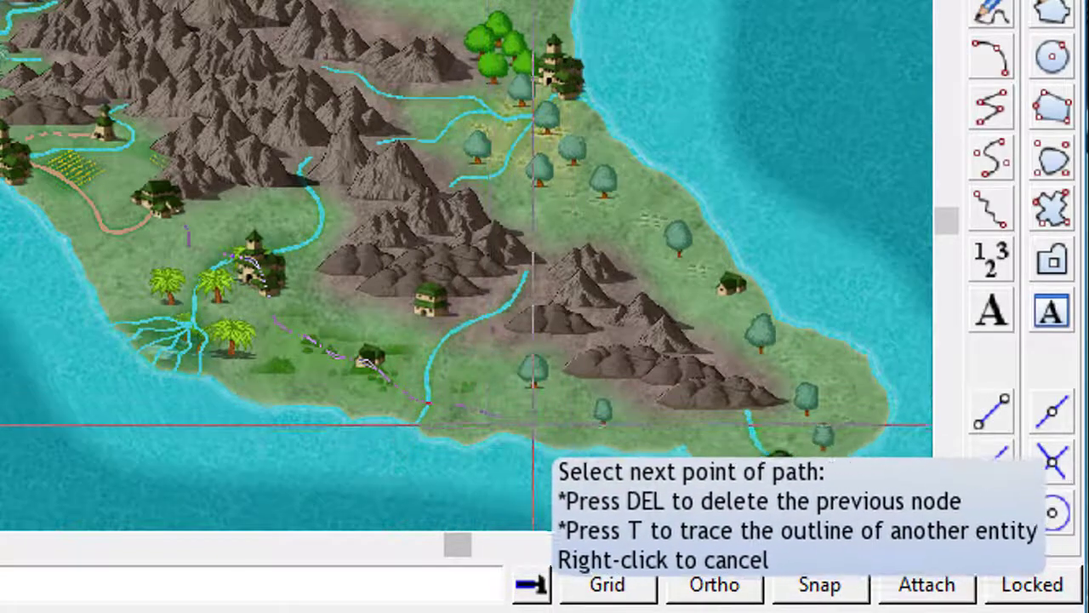
pyautogui.click(567, 406)
pyautogui.click(598, 419)
pyautogui.click(652, 433)
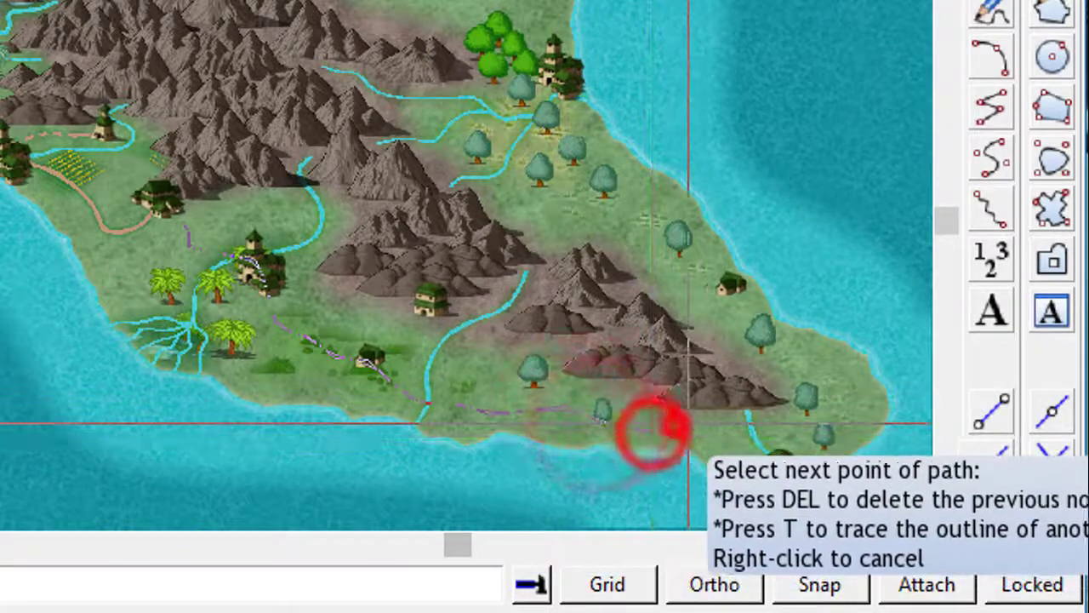
pyautogui.click(693, 421)
pyautogui.click(725, 443)
pyautogui.click(790, 468)
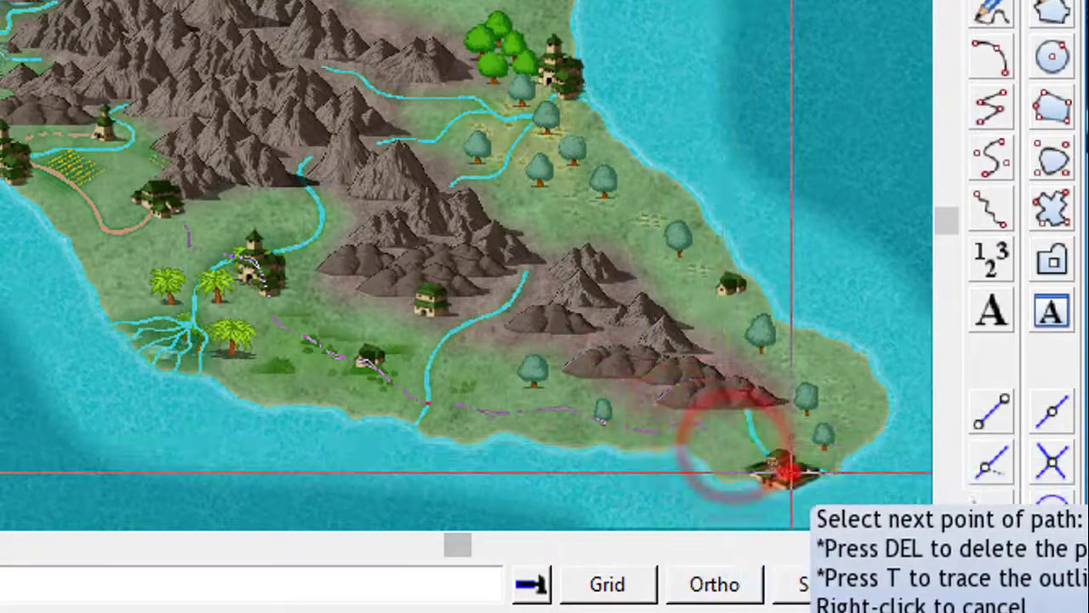
pyautogui.rightClick(793, 470)
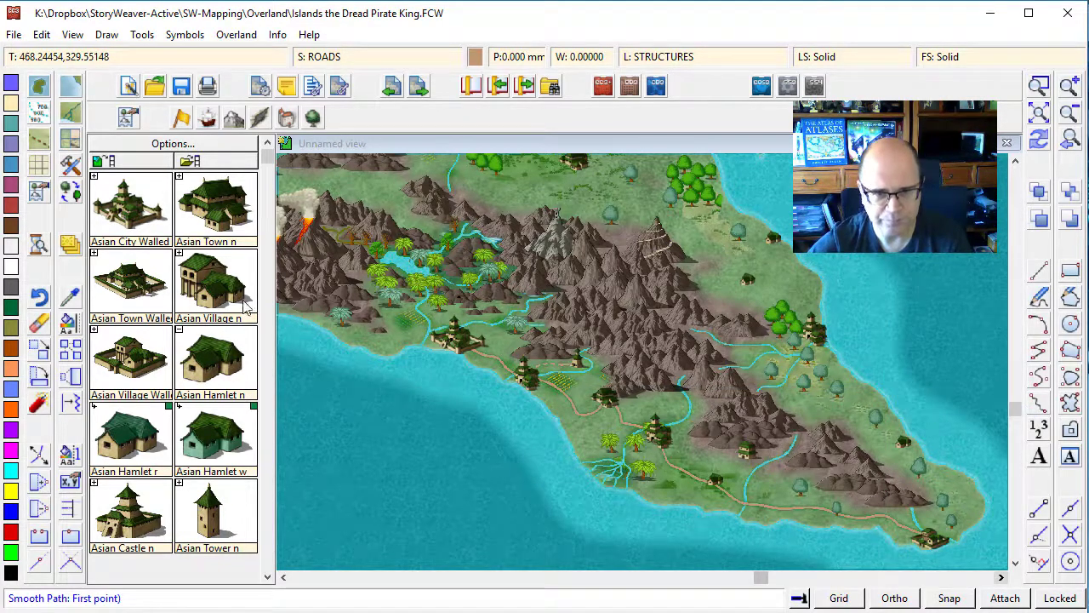
pyautogui.click(267, 328)
pyautogui.click(267, 328)
pyautogui.click(267, 329)
pyautogui.click(267, 247)
pyautogui.click(270, 181)
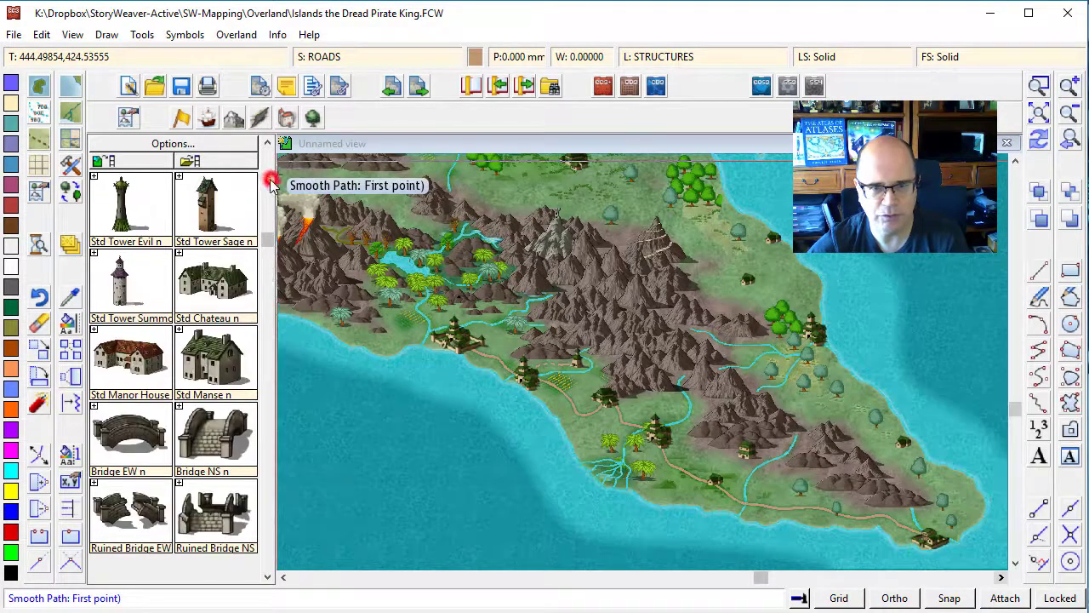
pyautogui.click(269, 240)
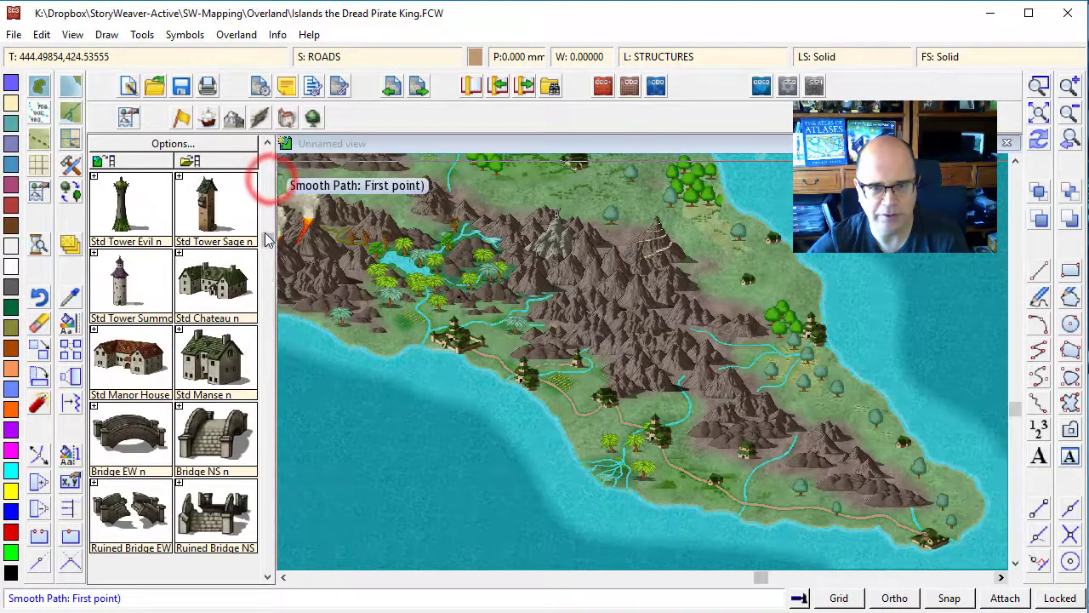
pyautogui.click(134, 451)
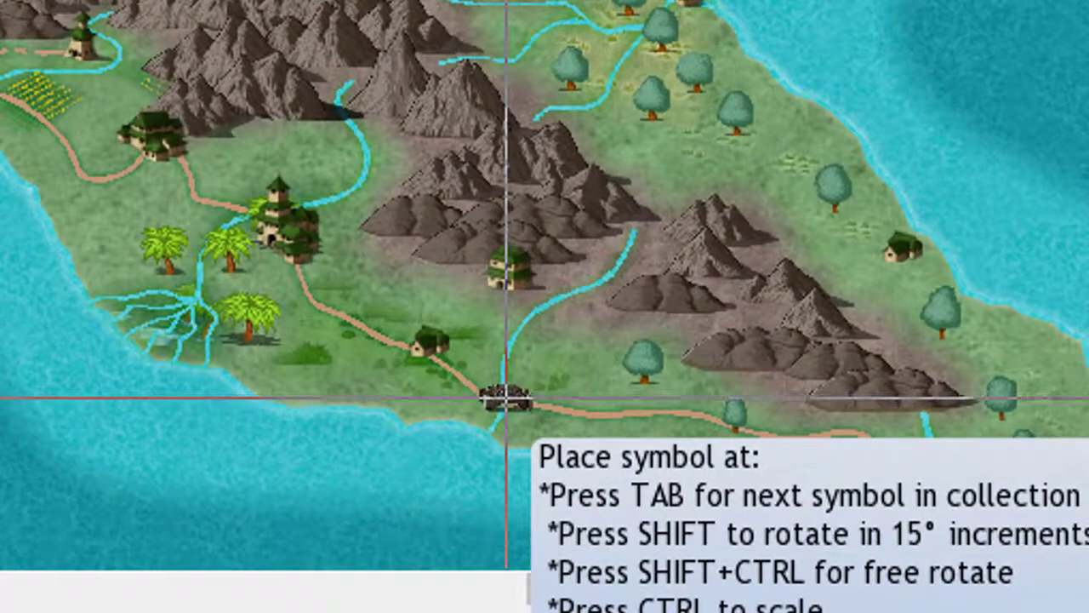
pyautogui.click(528, 409)
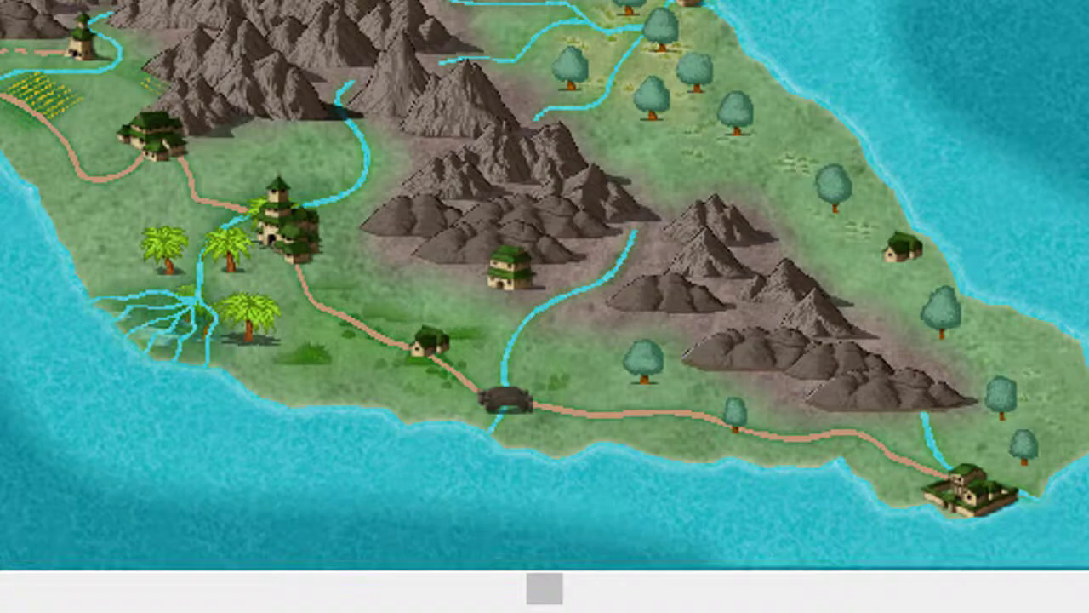
pyautogui.hotkey('ctrl', 'z')
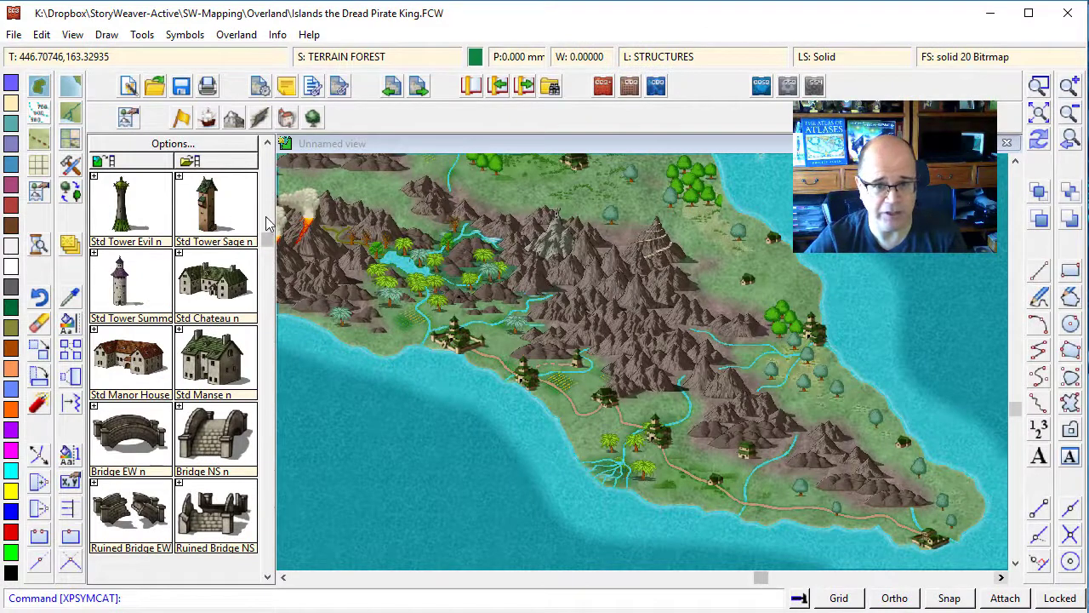
# Scroll the symbol catalog to the Asian symbols and place an Asian Hamlet at the road's river crossing
pyautogui.click(270, 219)
pyautogui.click(265, 228)
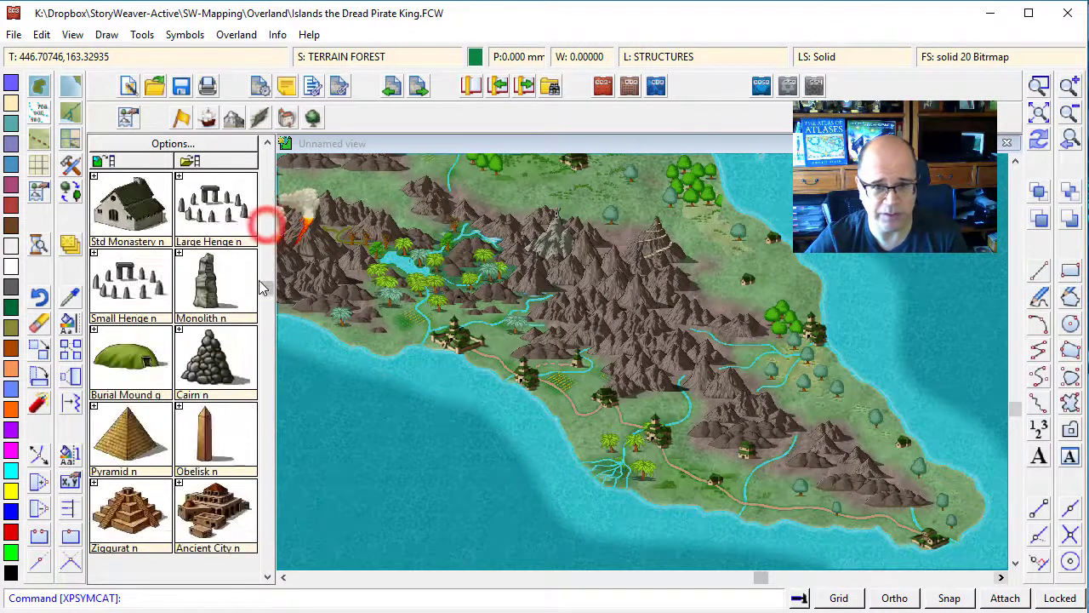
pyautogui.click(267, 289)
pyautogui.click(266, 379)
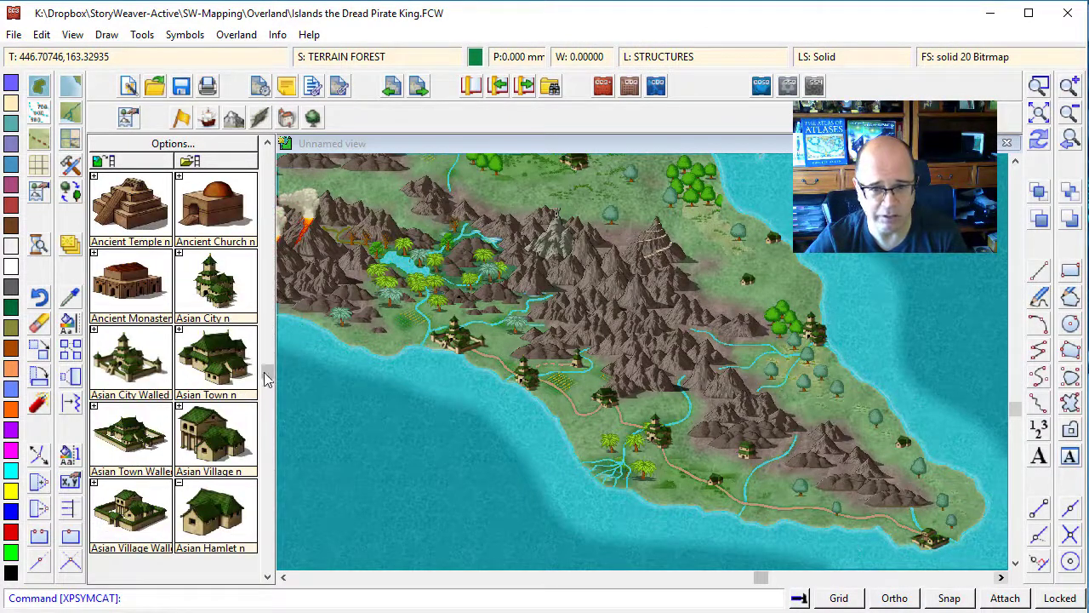
pyautogui.click(194, 509)
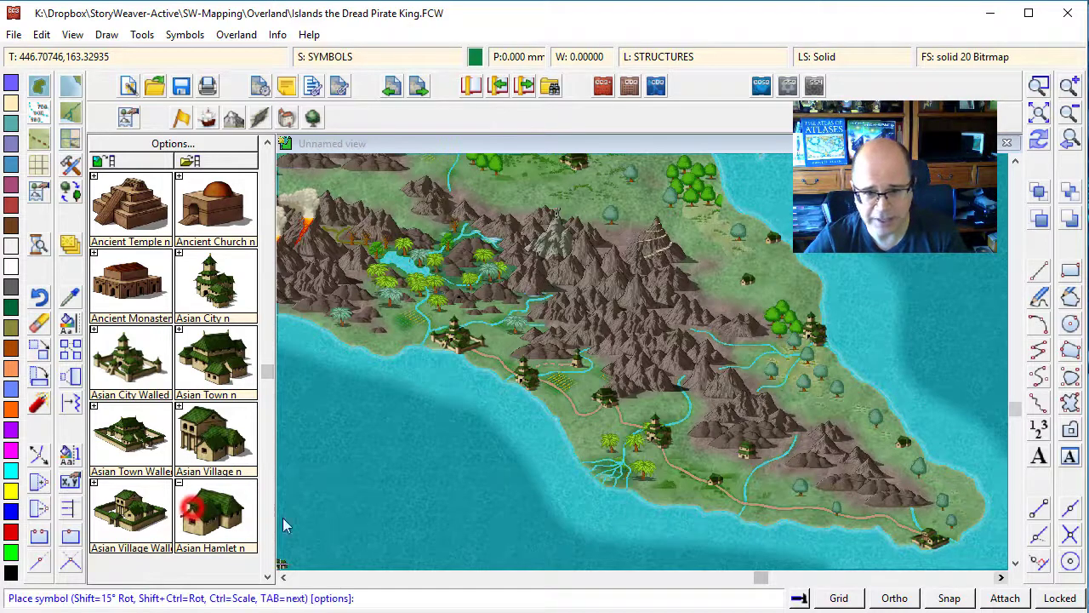
pyautogui.click(756, 496)
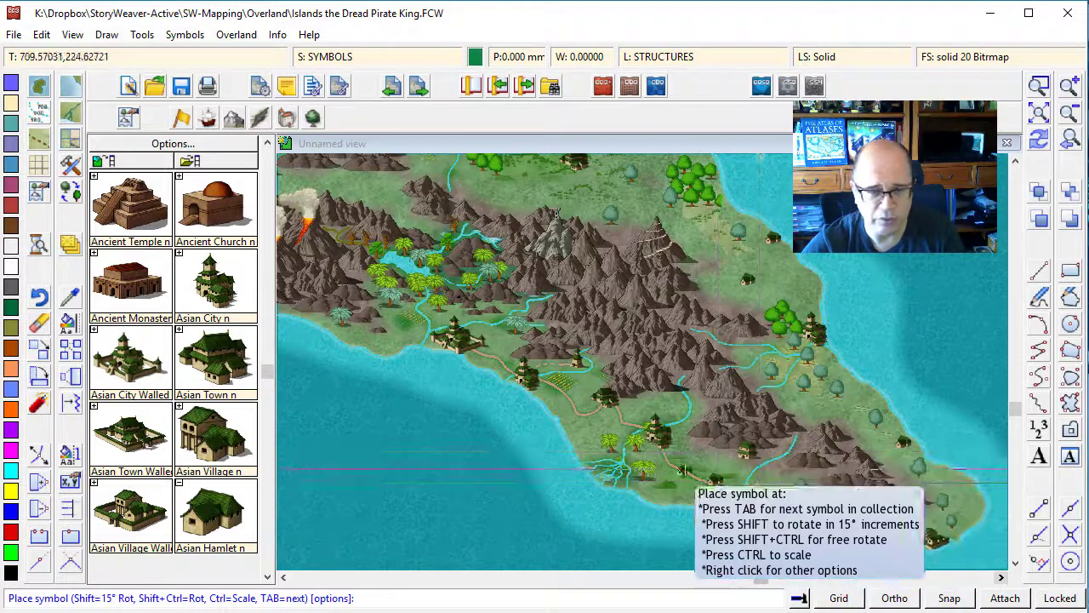
pyautogui.click(268, 270)
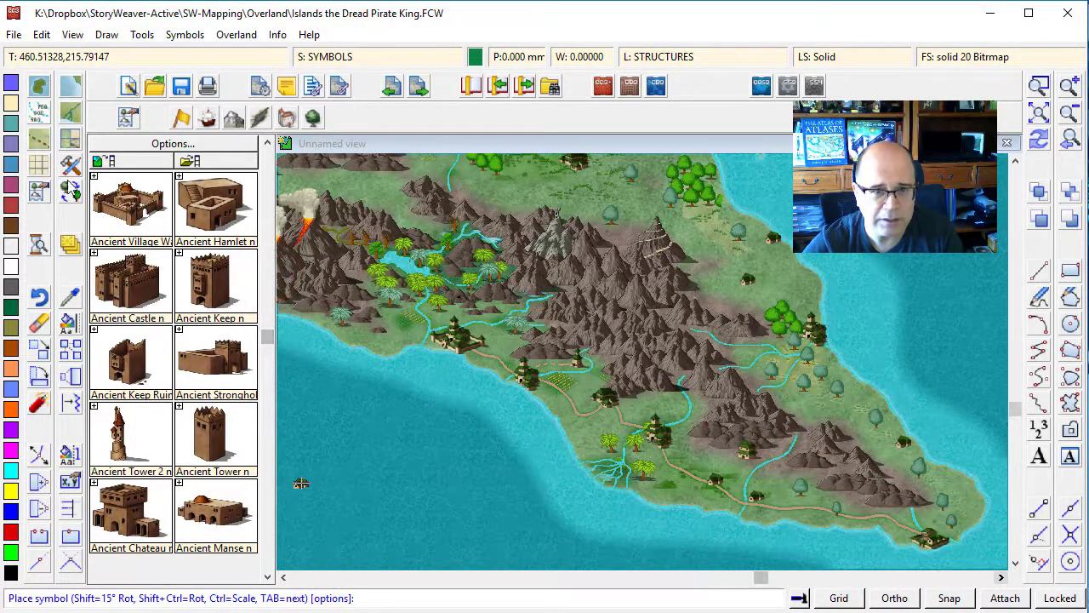
# Draw a two-point Road, Path footpath from the new hamlet, then reopen the road style list
pyautogui.click(38, 139)
pyautogui.rightClick(39, 139)
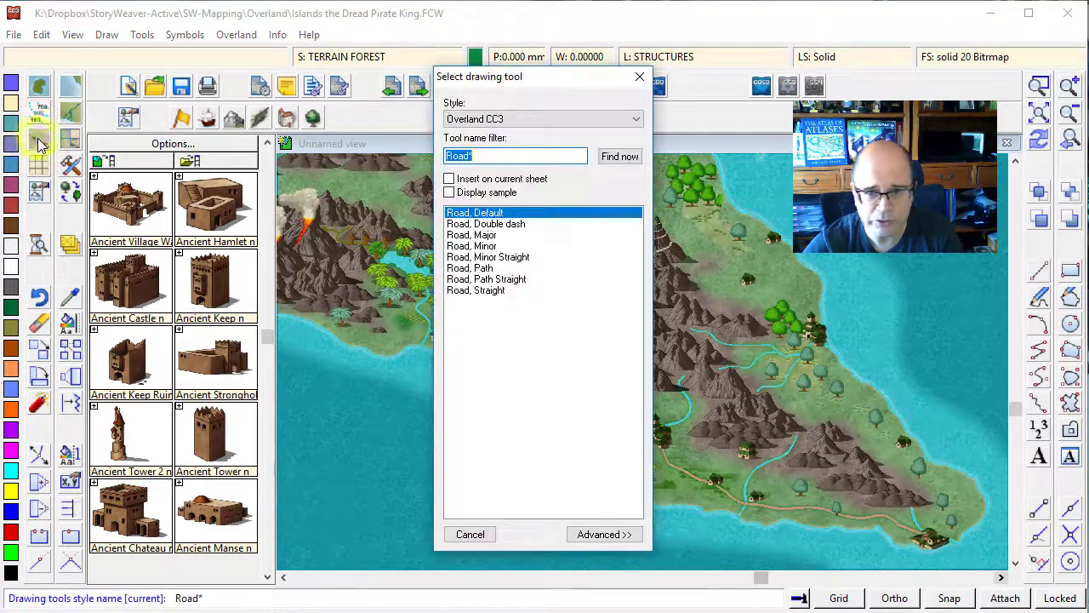
pyautogui.click(483, 269)
pyautogui.doubleClick(482, 269)
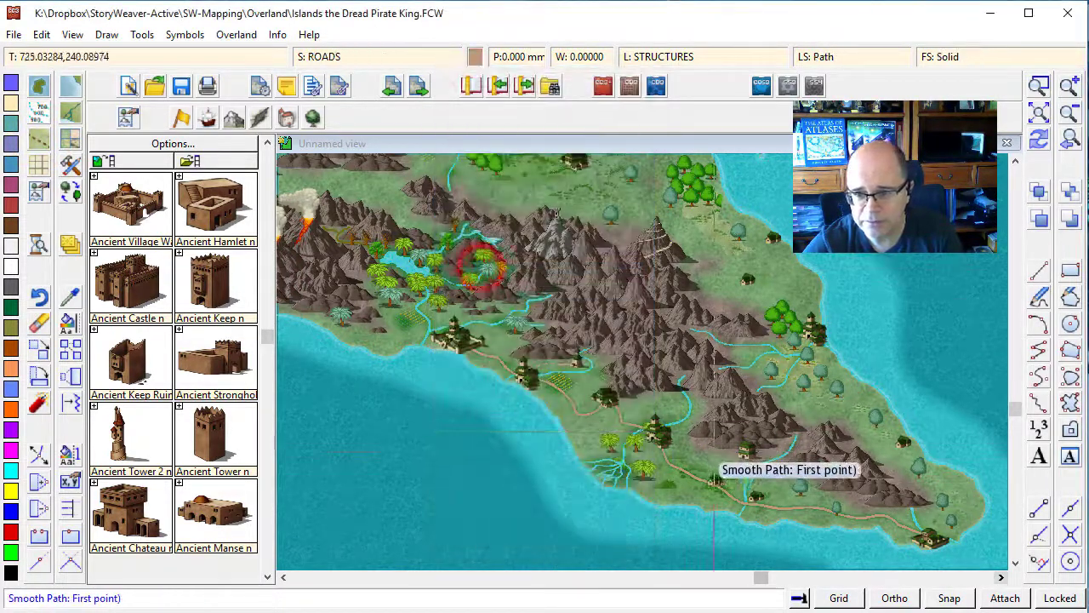
pyautogui.click(715, 482)
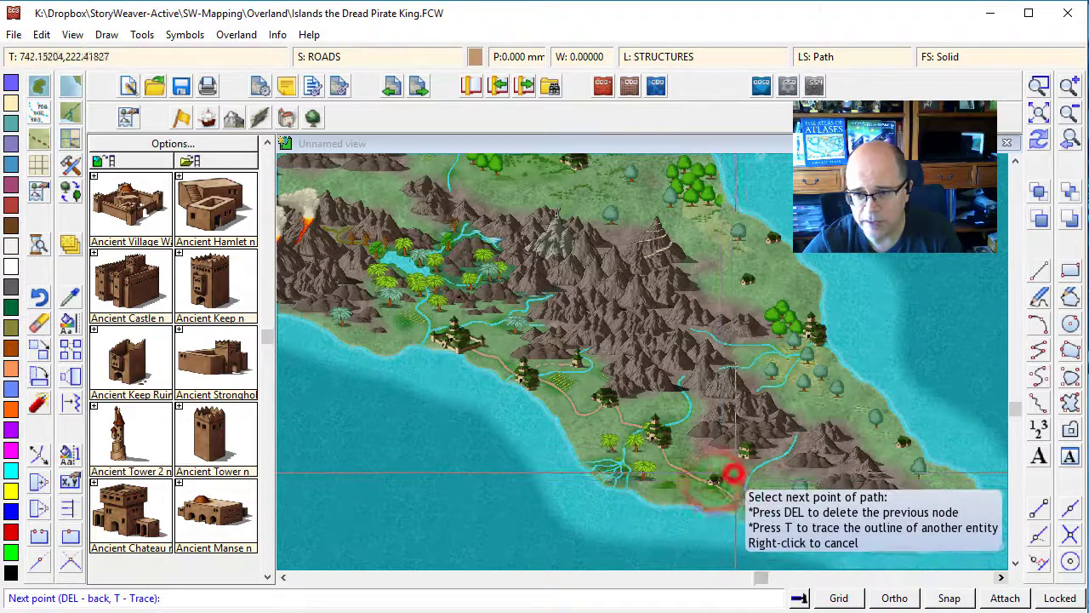
pyautogui.click(742, 452)
pyautogui.rightClick(742, 452)
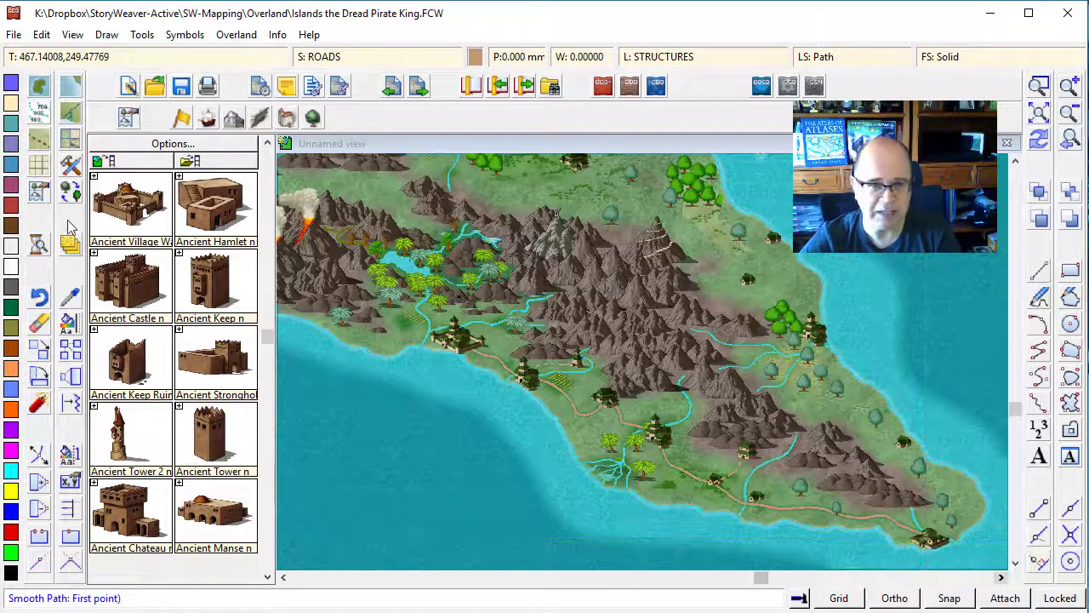
pyautogui.click(39, 138)
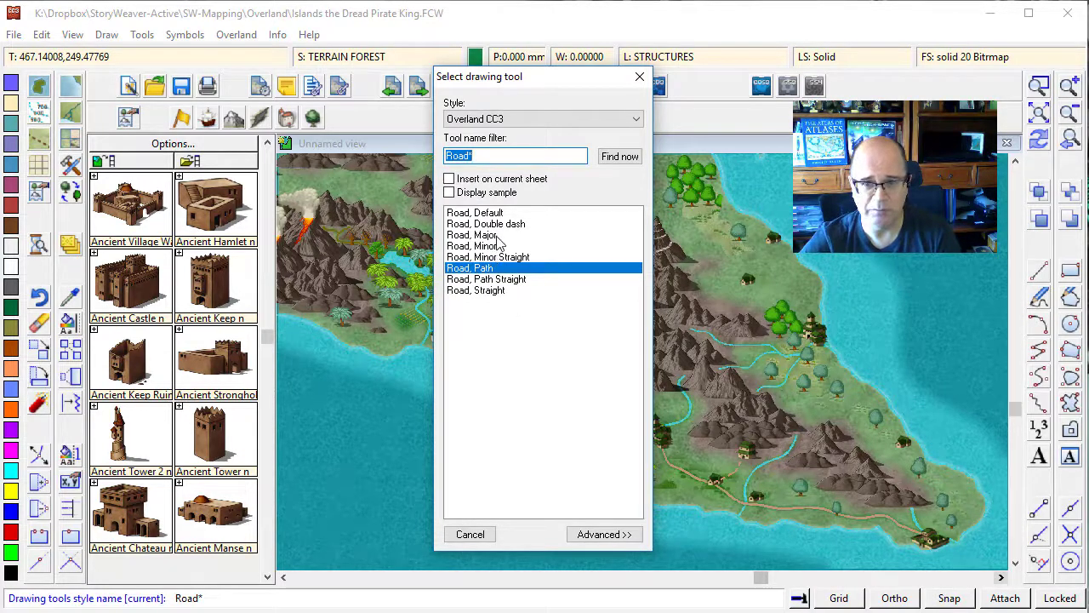
# Draw a Road, Default road up the east coast from the southern-tip settlement, then redraw the map
pyautogui.doubleClick(476, 213)
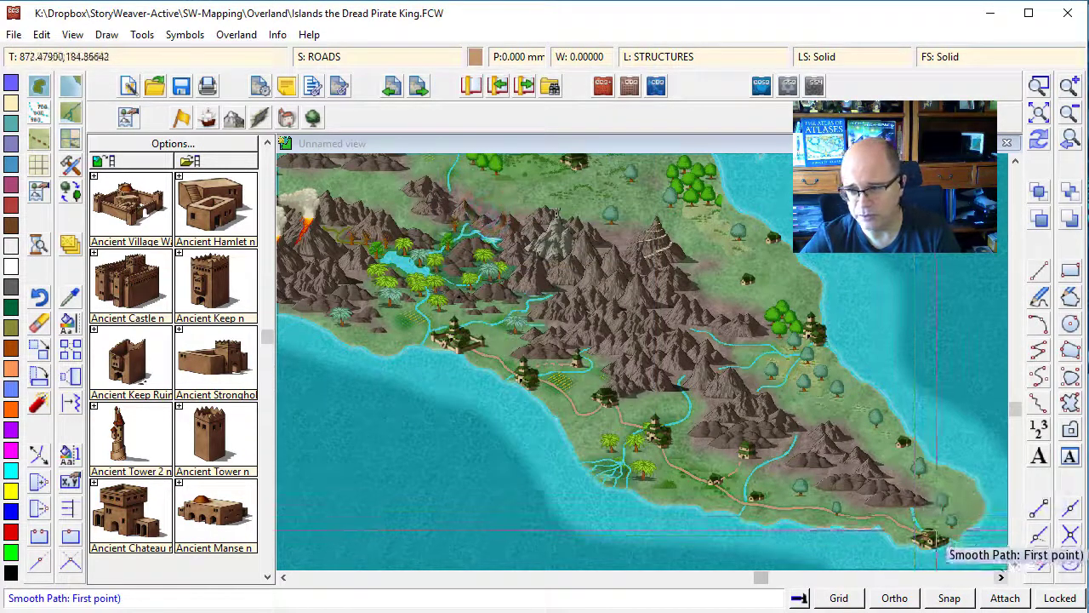
pyautogui.click(934, 538)
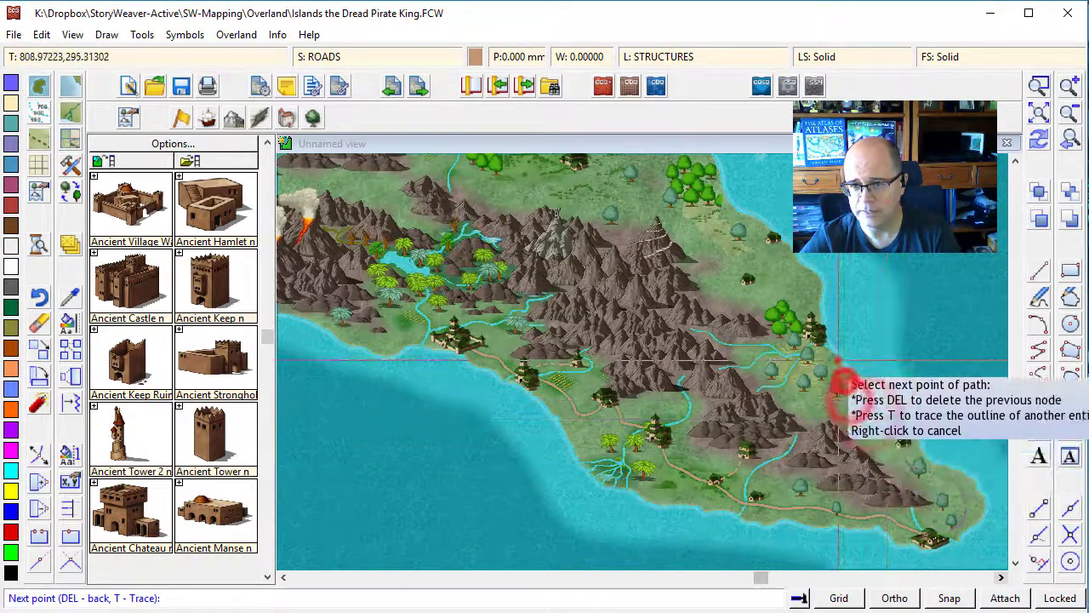
pyautogui.rightClick(813, 339)
pyautogui.click(1039, 142)
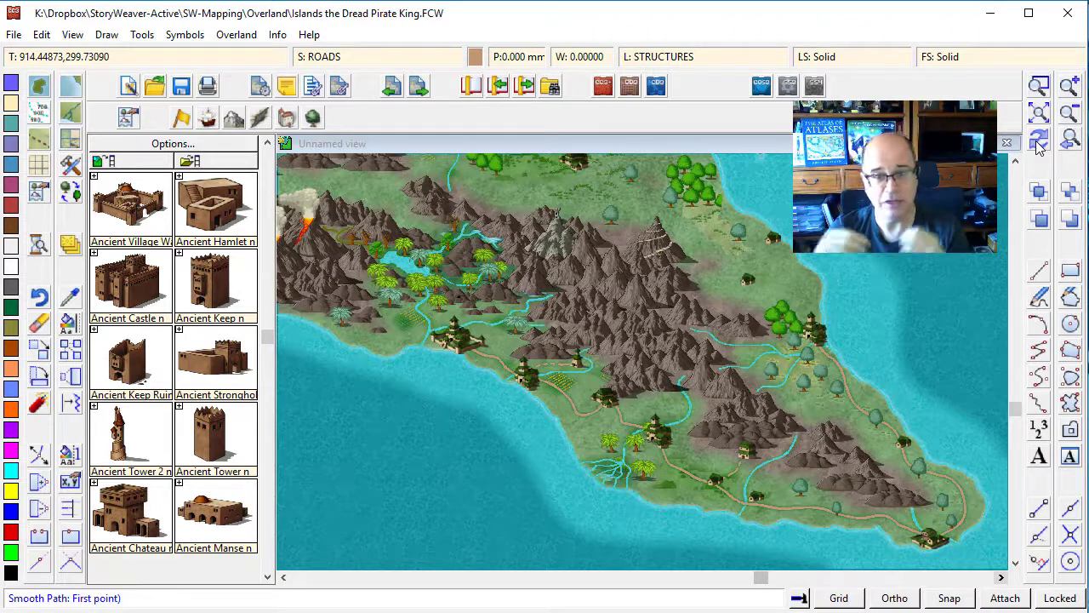
# Draw a Road, Default road from the east coast settlement north-west past the forest to the northern fortress
pyautogui.click(979, 171)
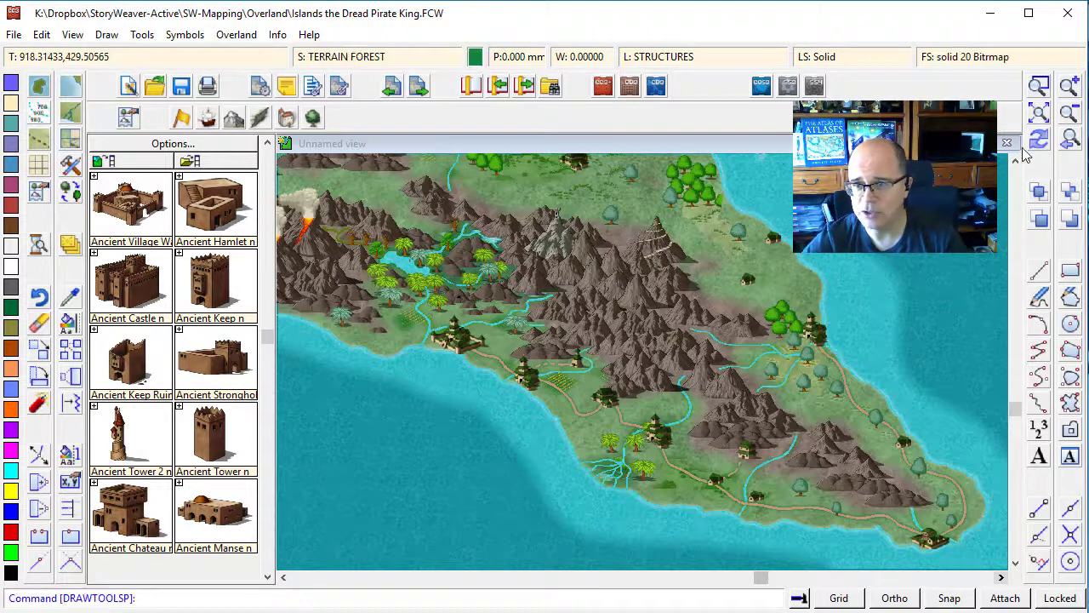
pyautogui.click(1016, 161)
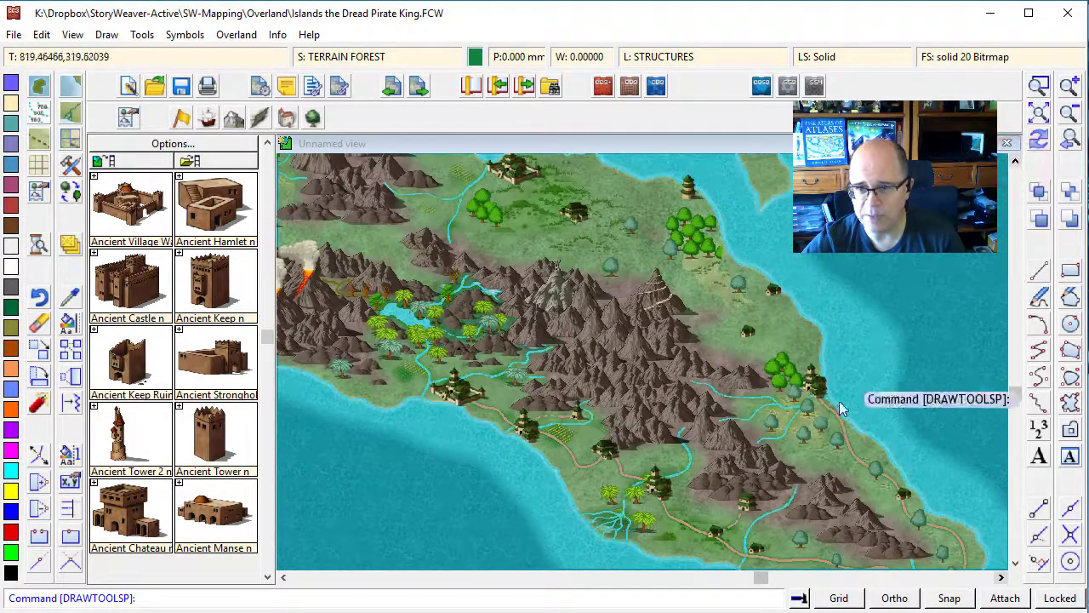
pyautogui.click(40, 145)
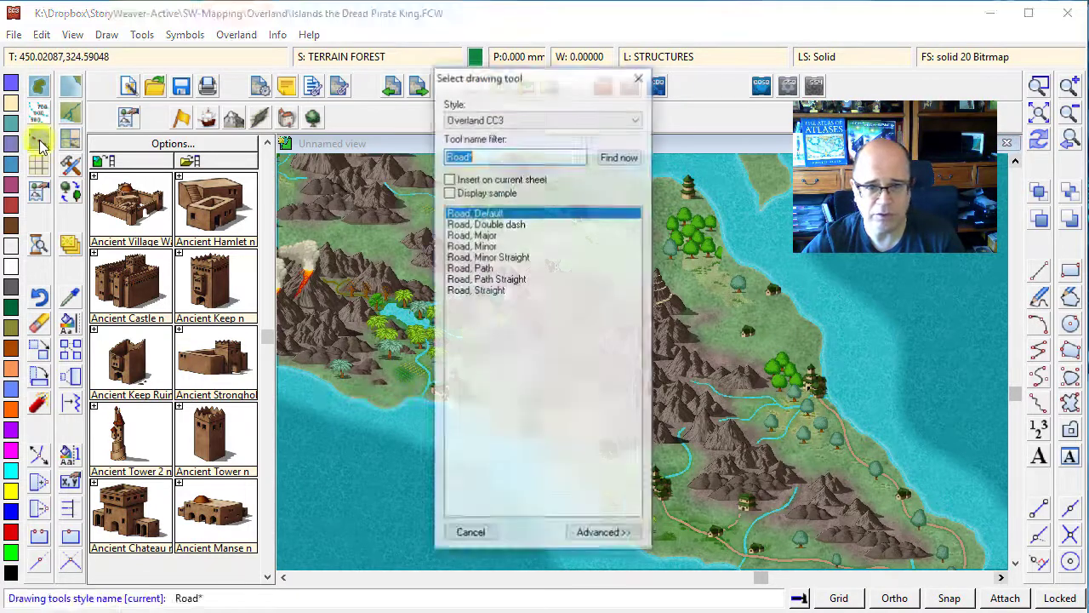
pyautogui.doubleClick(502, 213)
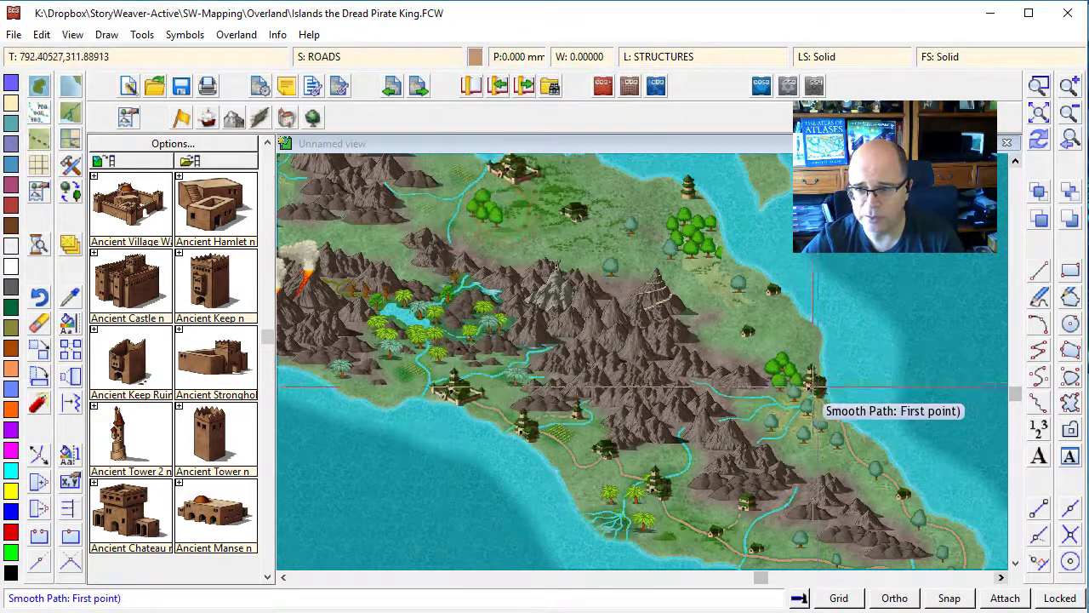
pyautogui.click(812, 379)
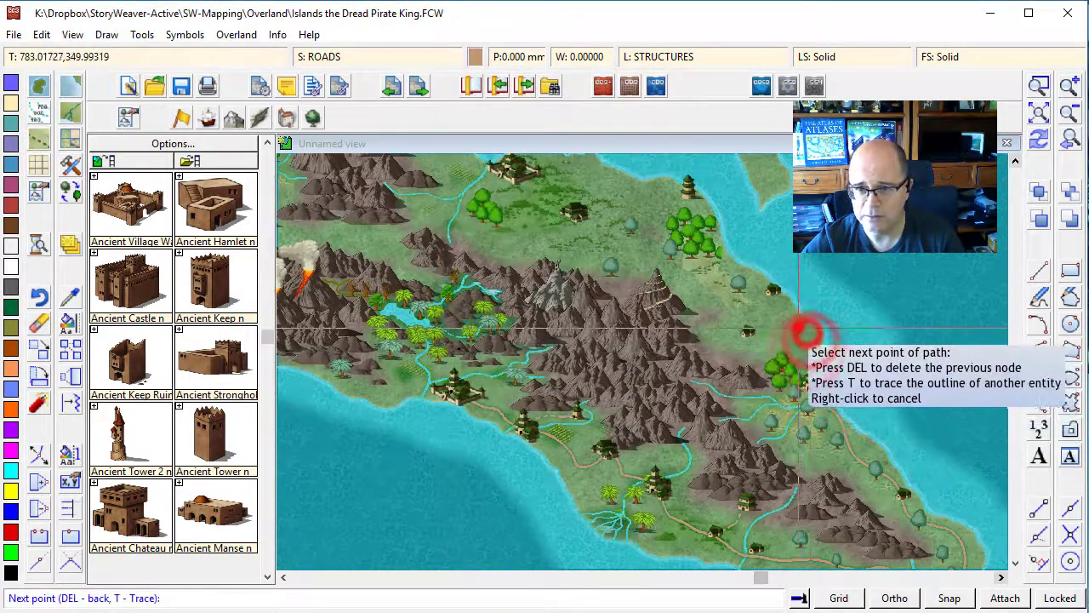
pyautogui.click(769, 289)
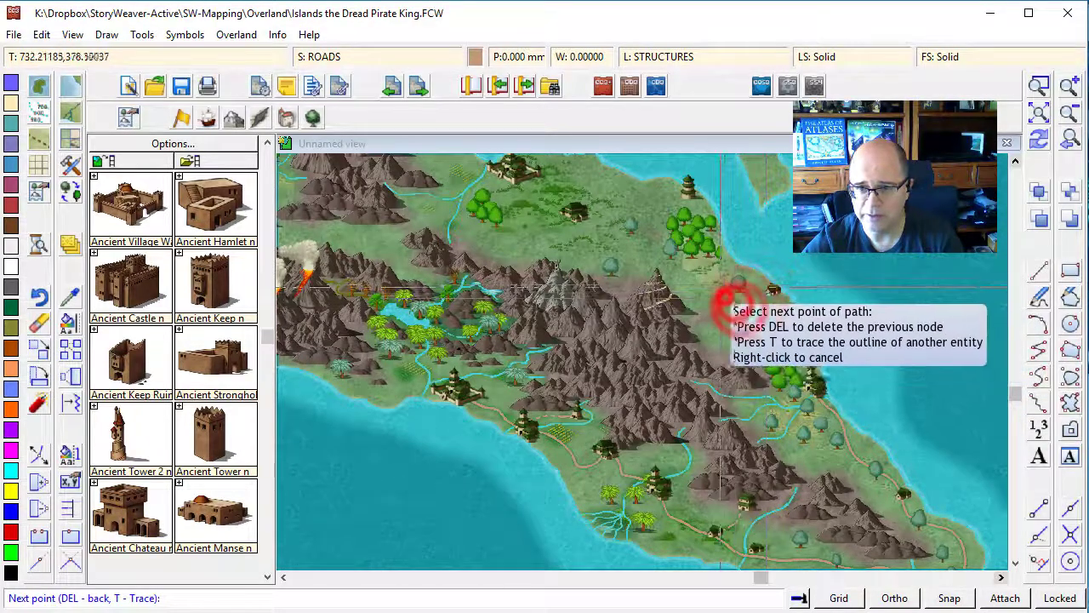
pyautogui.click(703, 265)
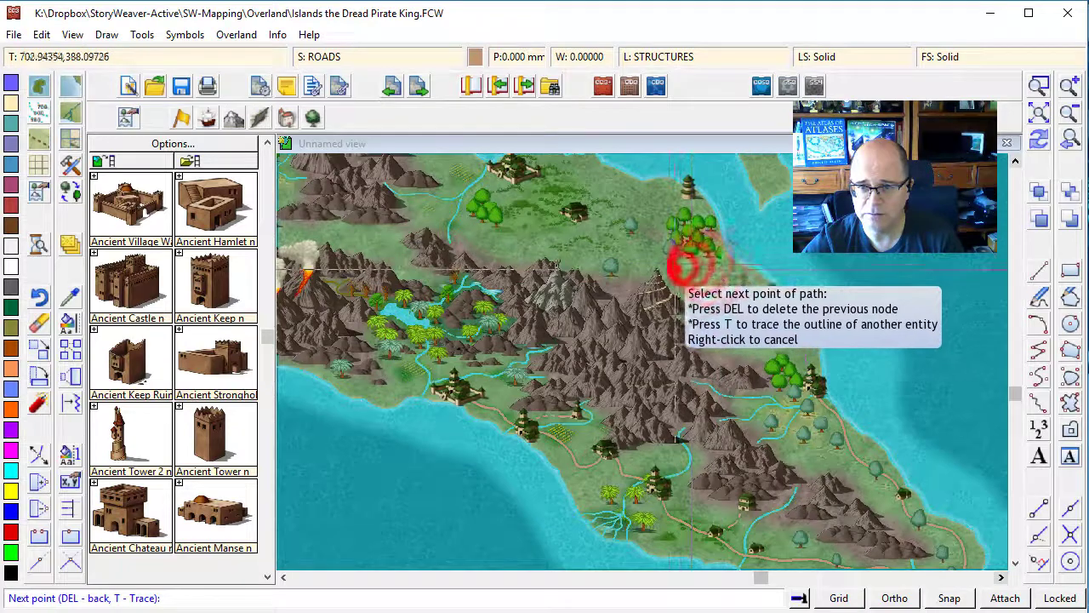
pyautogui.click(646, 254)
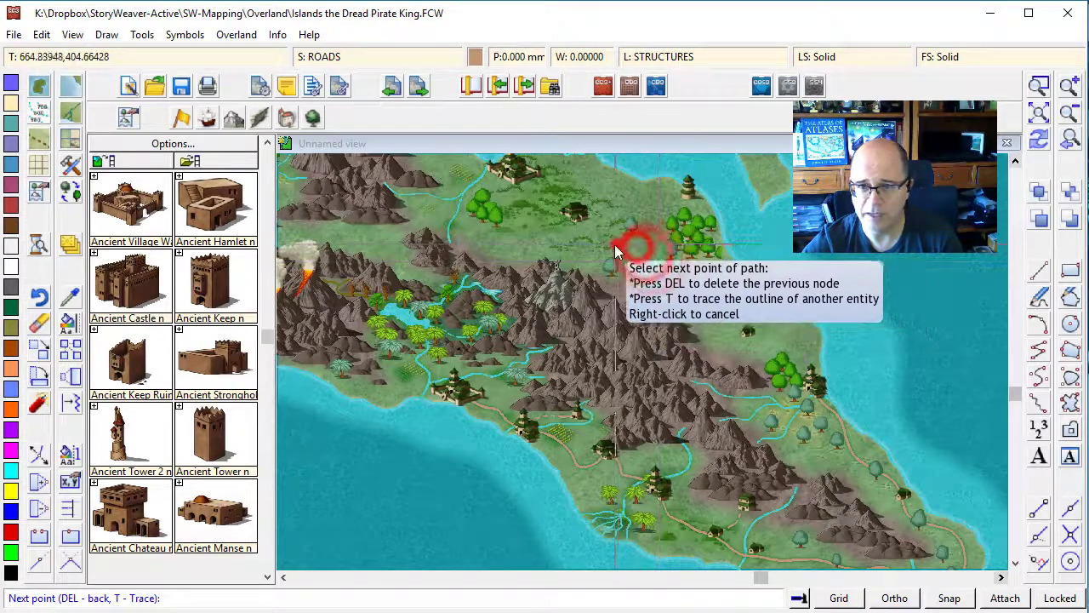
pyautogui.click(576, 213)
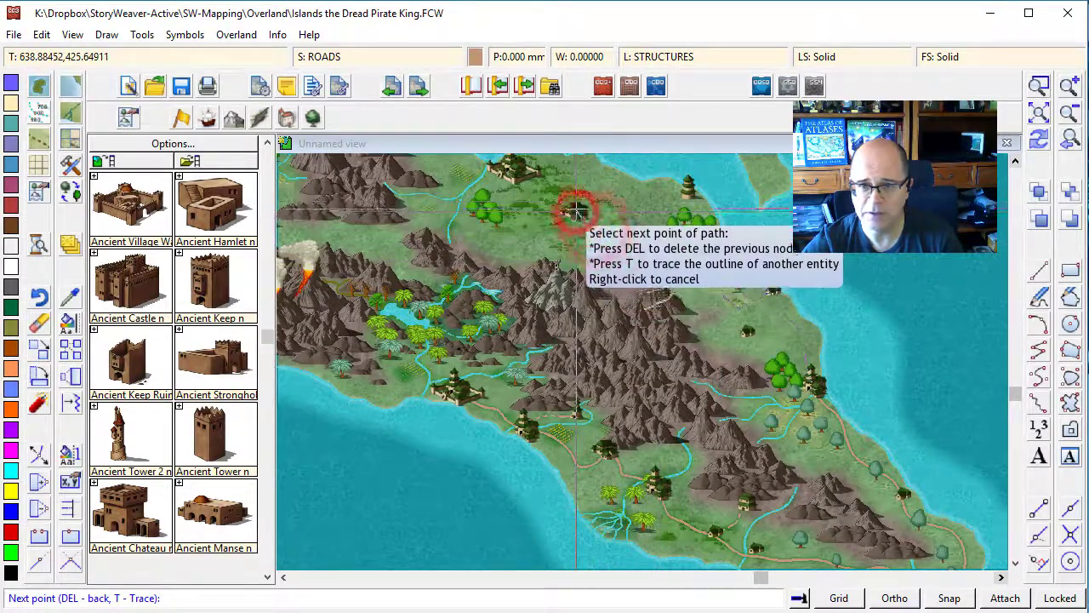
pyautogui.click(551, 175)
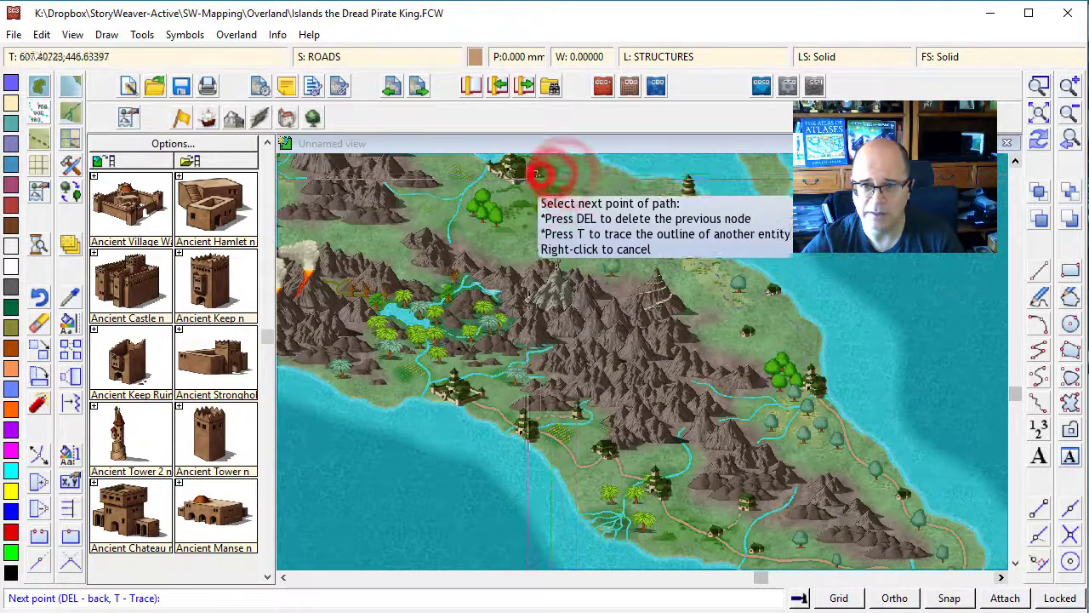
pyautogui.rightClick(513, 173)
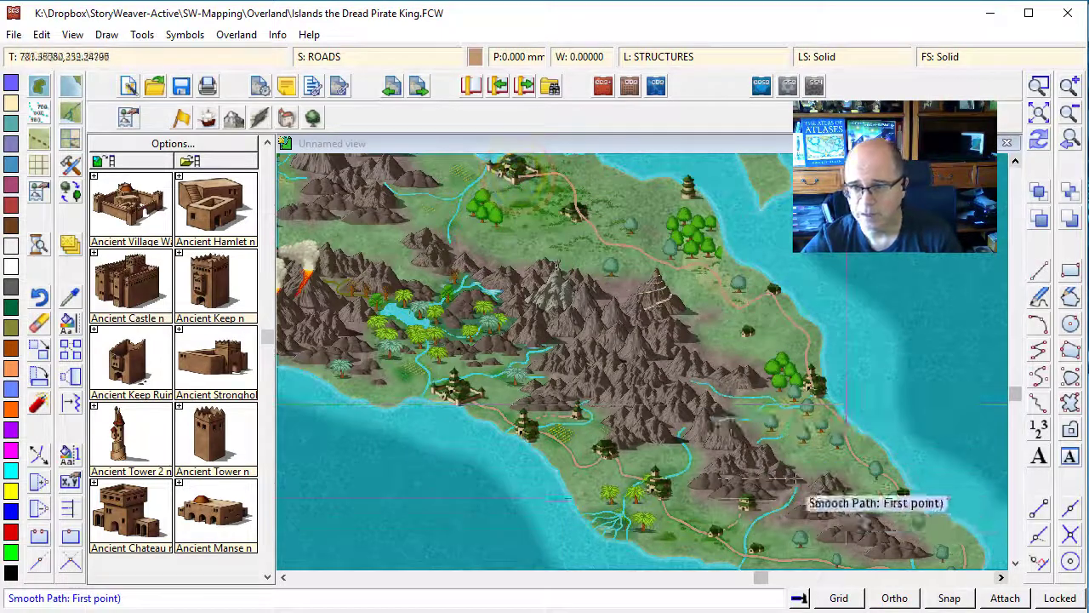
pyautogui.rightClick(746, 454)
pyautogui.scroll(2, 644, 358)
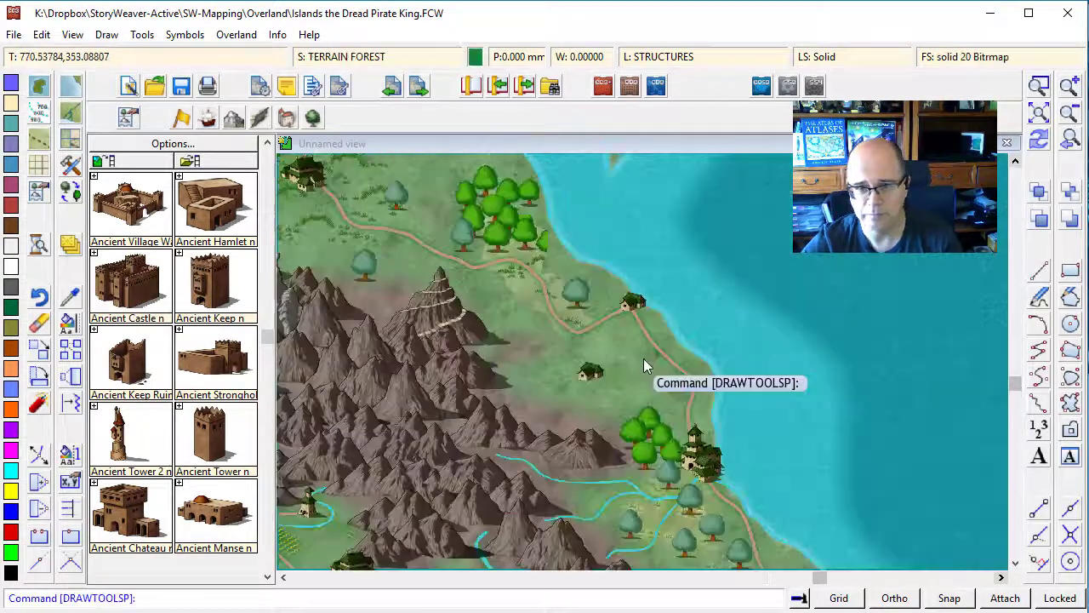
# Draw a Road, Minor branch from the small hut, attaching its end onto the coastal road
pyautogui.click(39, 138)
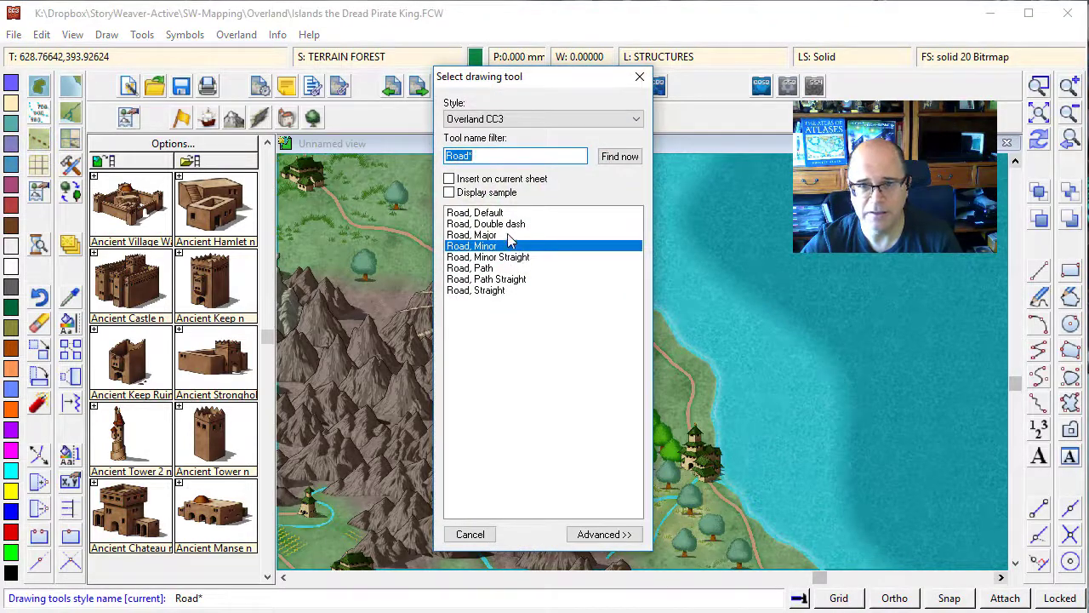
pyautogui.doubleClick(496, 213)
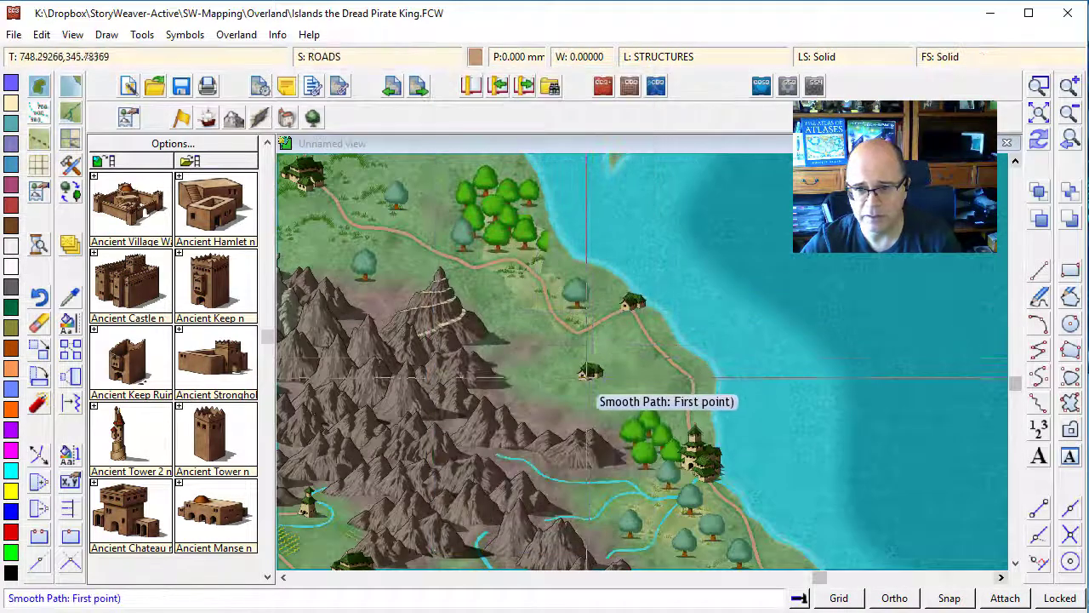
pyautogui.click(598, 353)
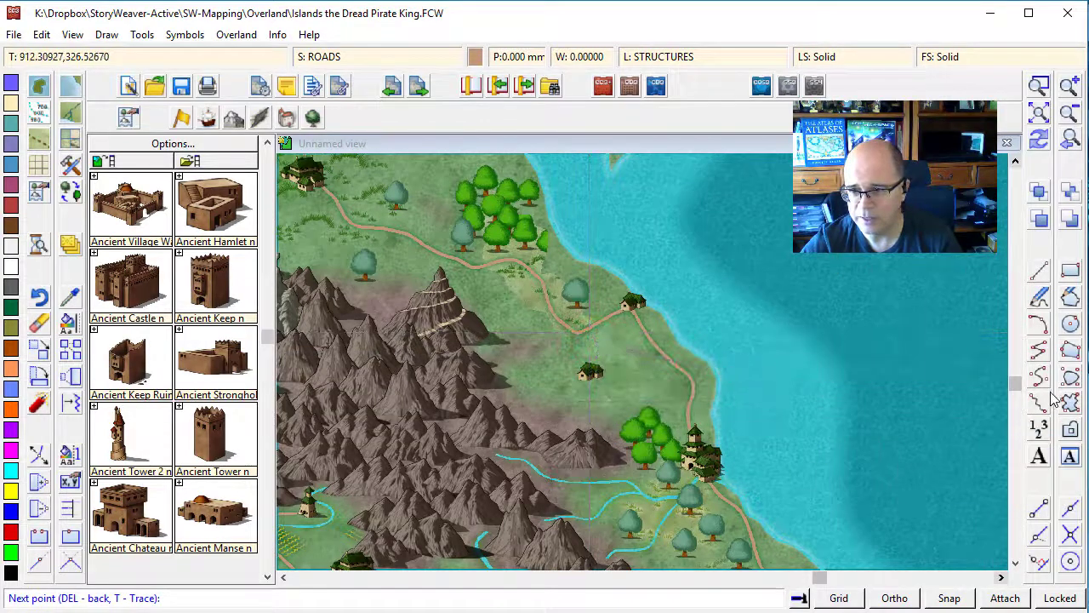
pyautogui.click(1040, 536)
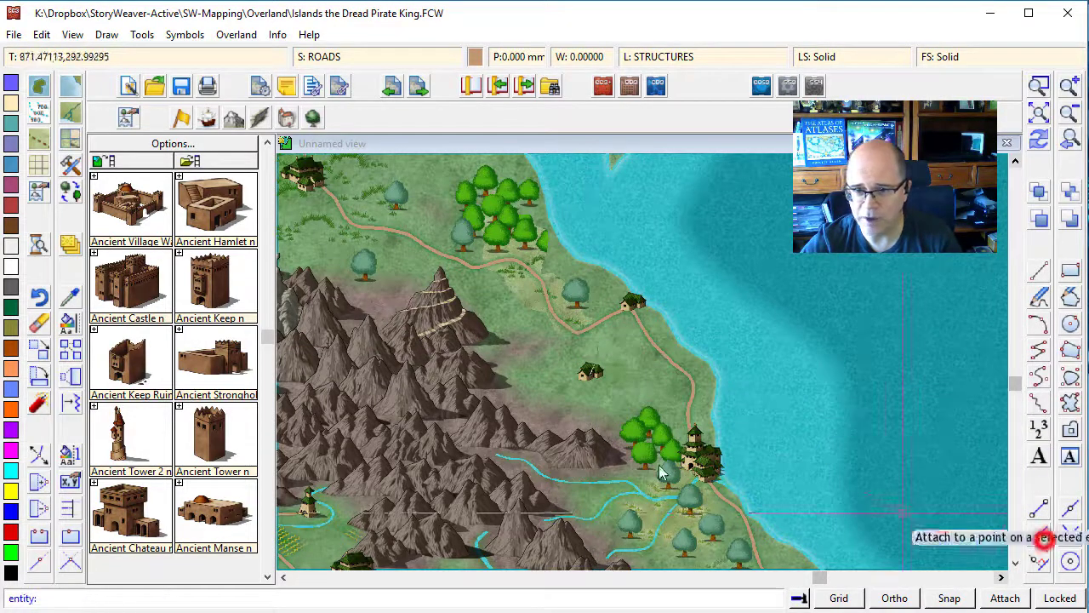
pyautogui.click(579, 333)
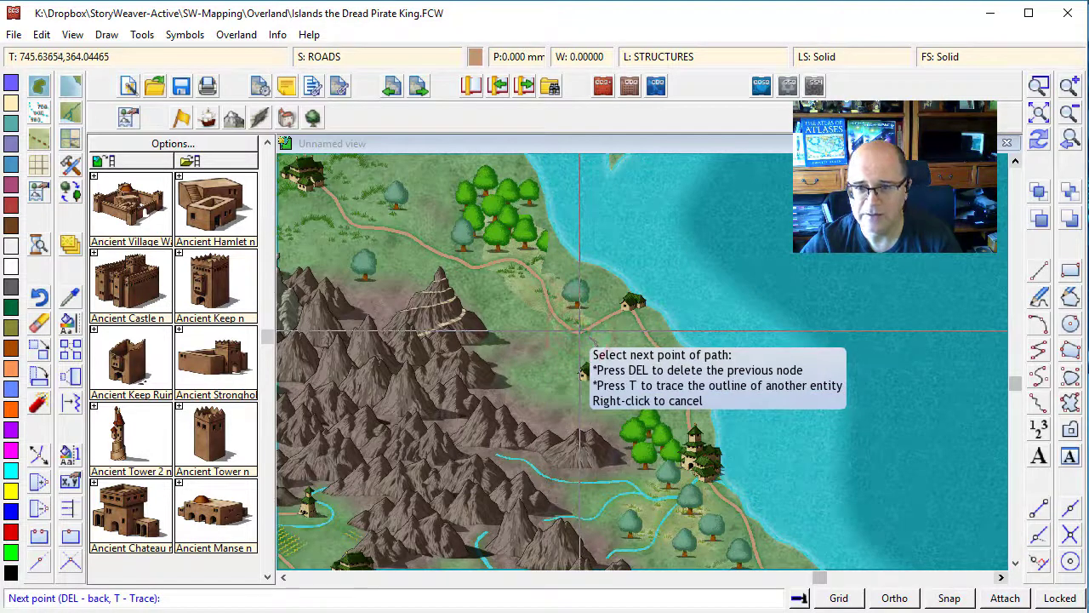
pyautogui.rightClick(578, 333)
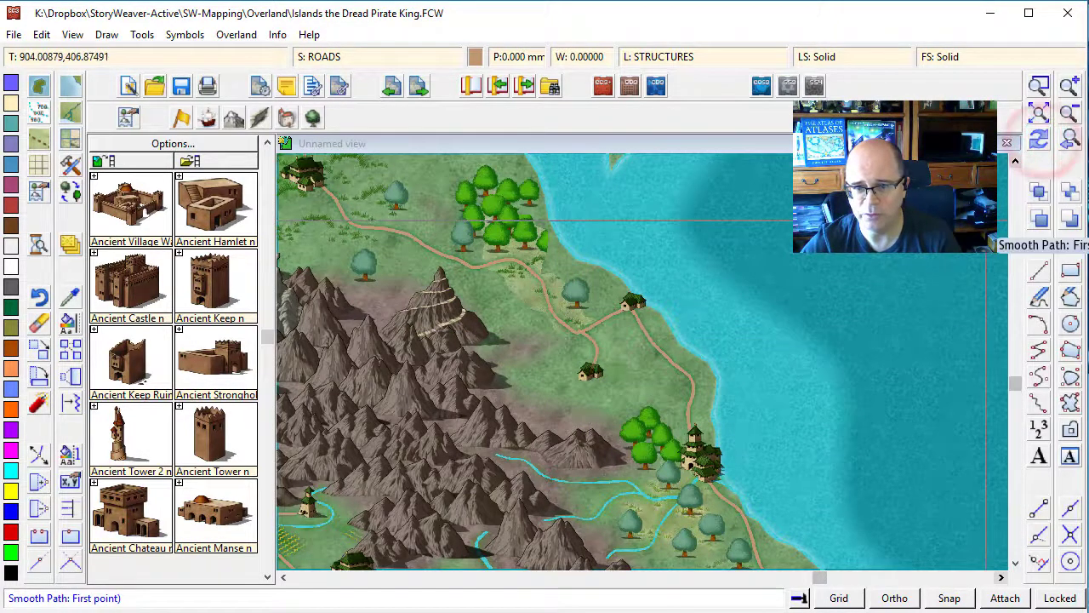
pyautogui.scroll(-3, 864, 302)
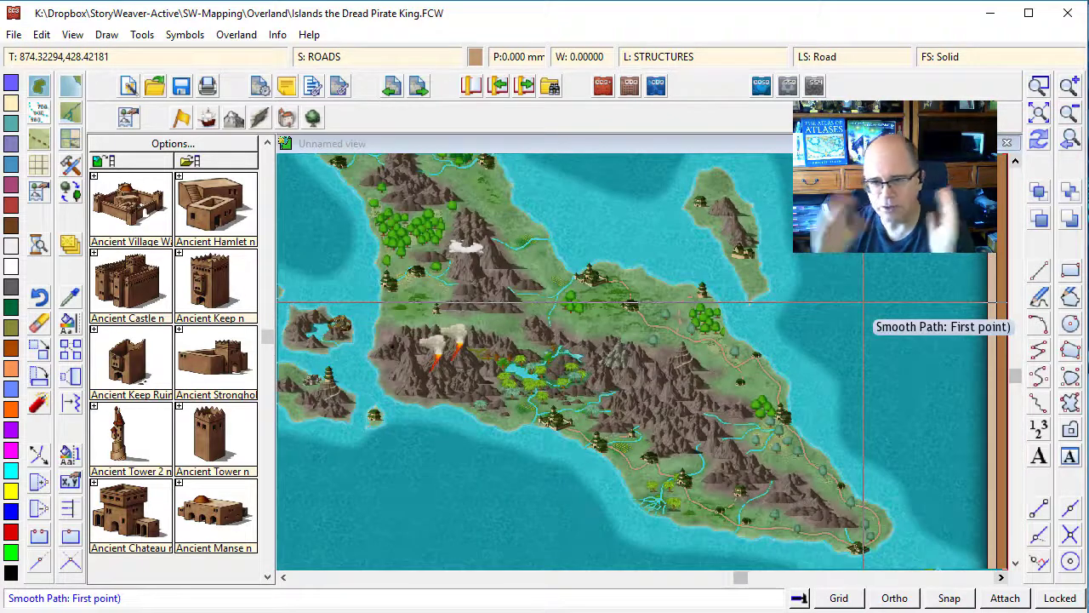